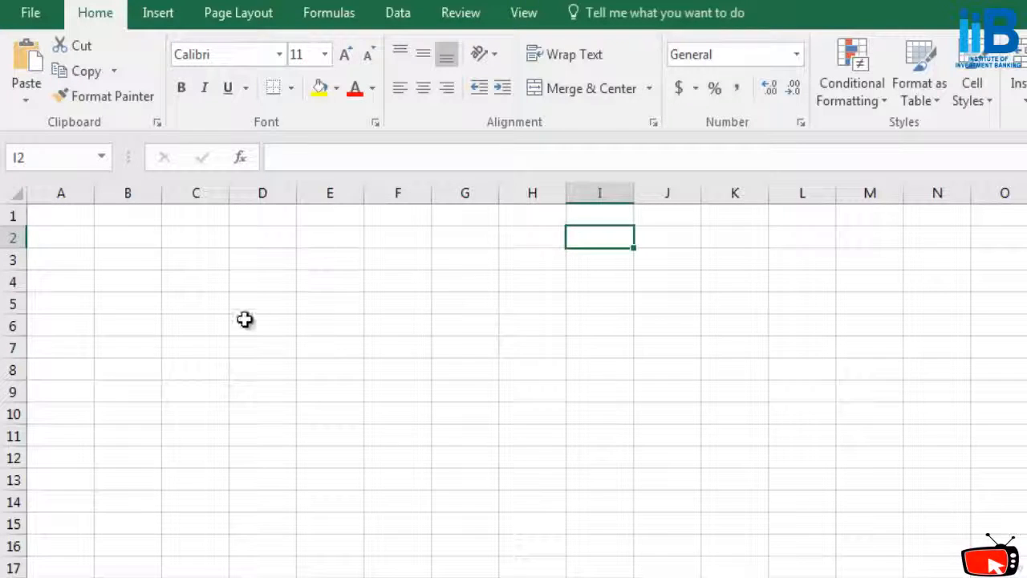
Enter 10, 20, 30, 40 and 60 down cells A1 to A5
left_click(294, 320)
left_click(73, 214)
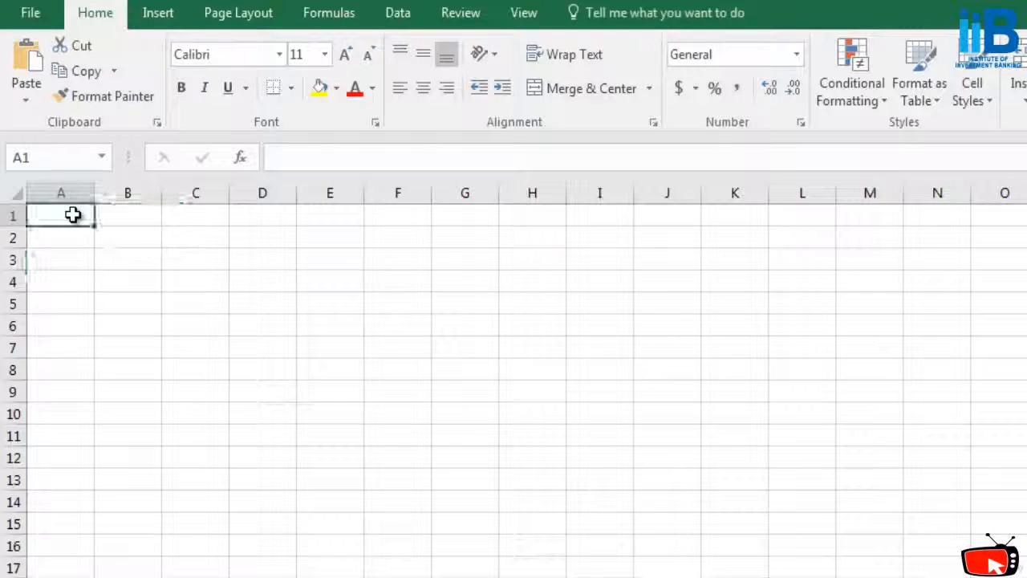
double_click(64, 217)
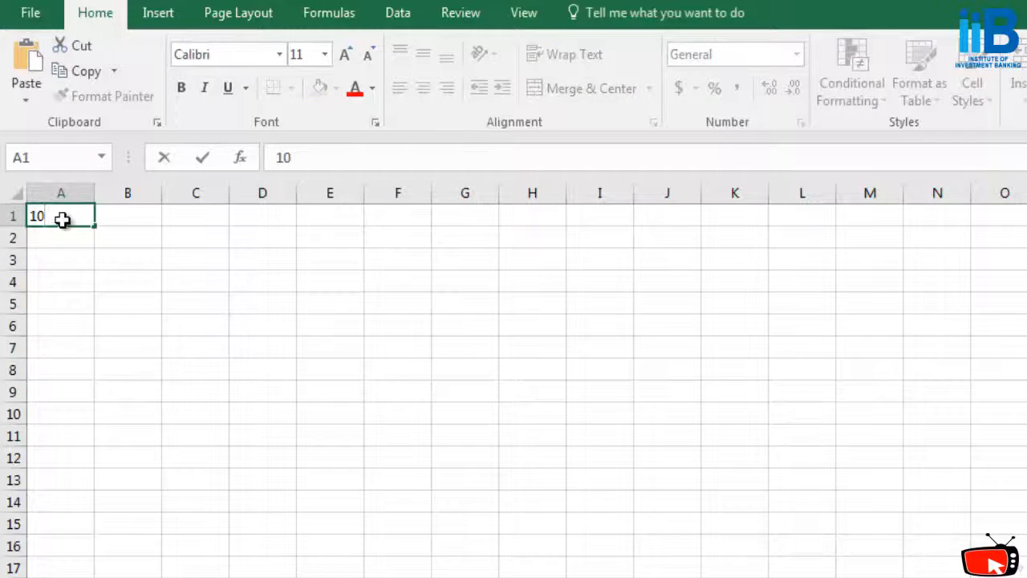
key("Return")
type("20")
key("Return")
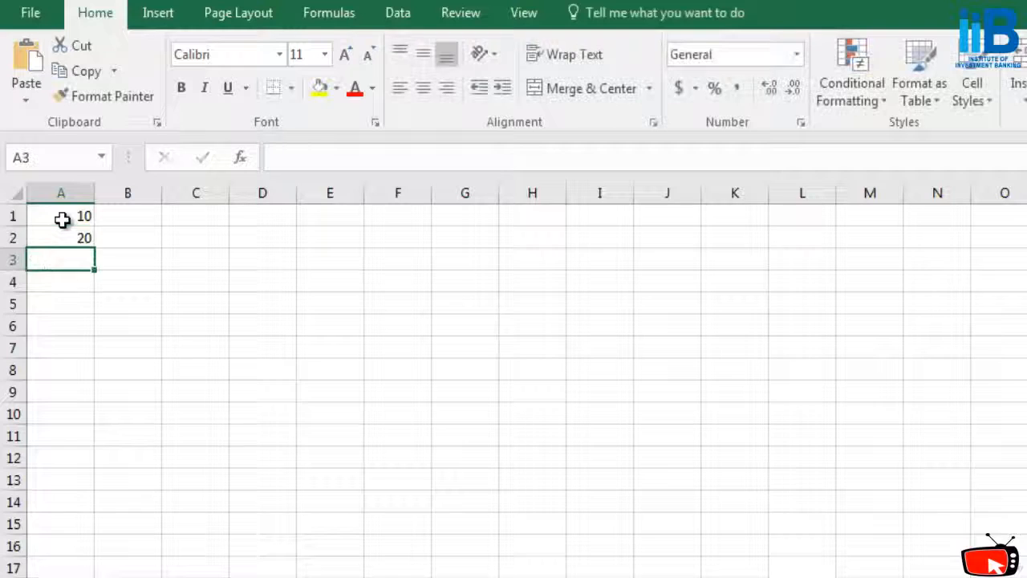
type("30")
key("Return")
type("40")
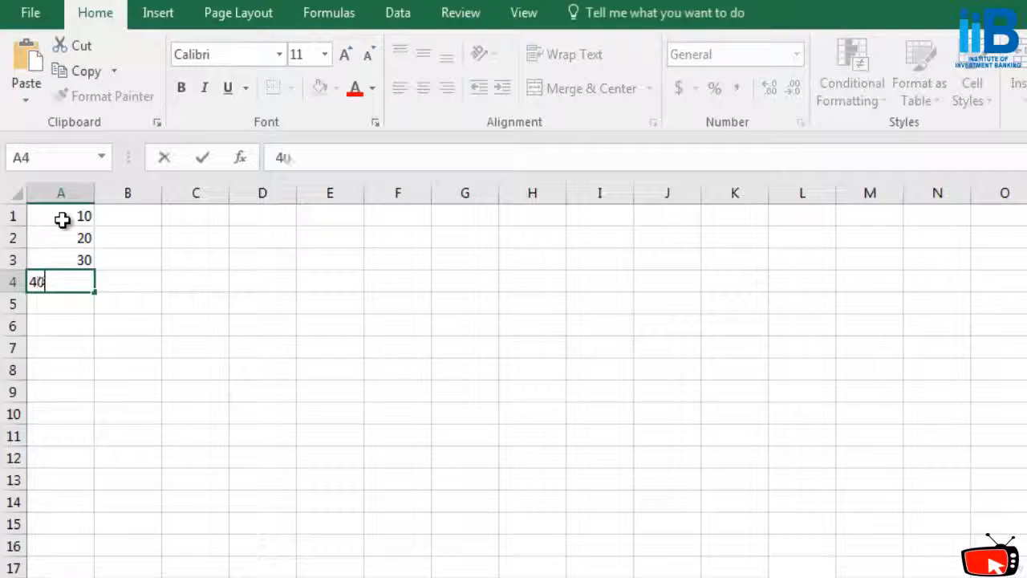
key("Return")
type("6")
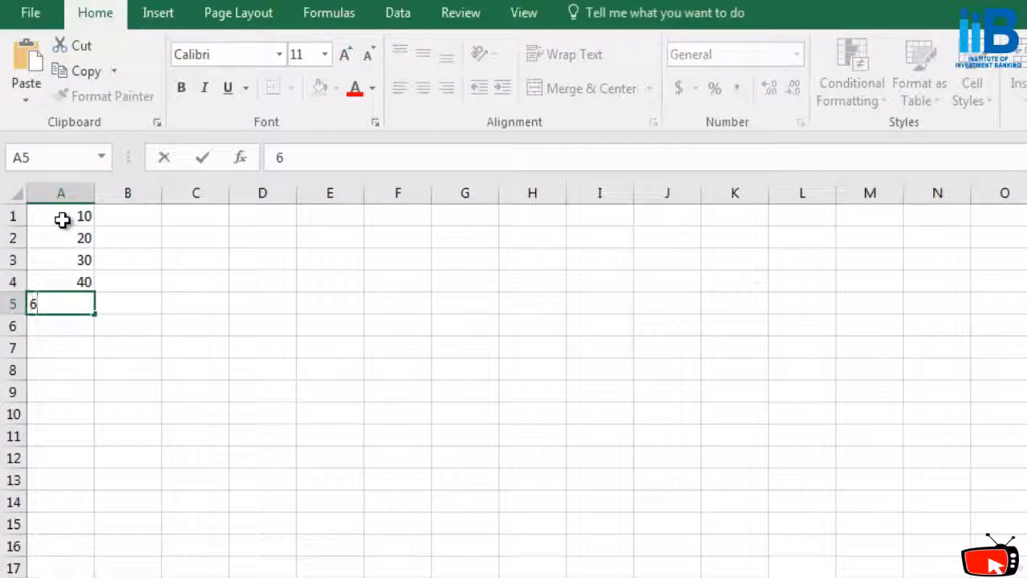
type("0")
key("Return")
Enter 10, 20, 42, 100 and 10 down cells A6 to A10
type("1")
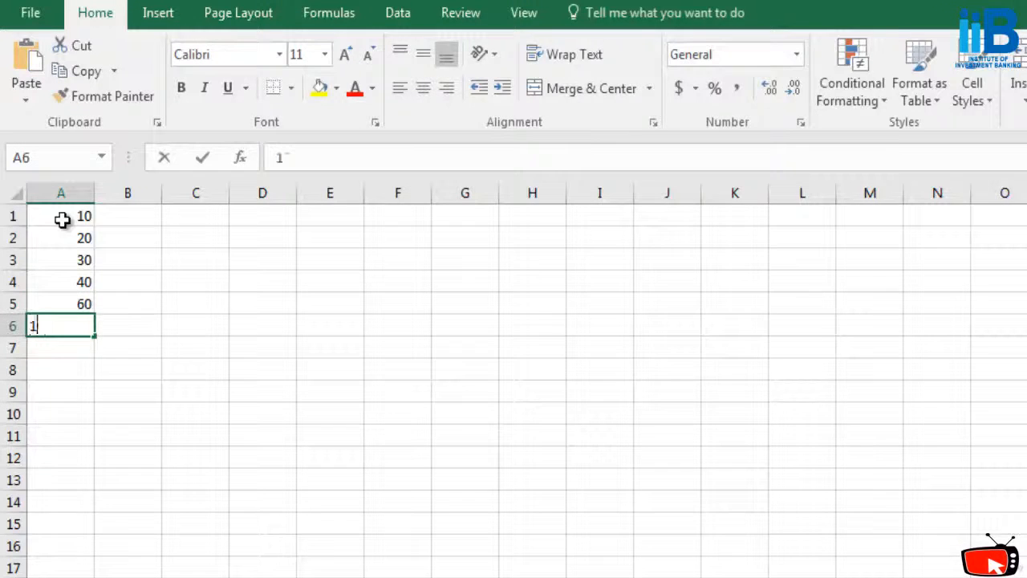
type("0")
key("Return")
type("20")
key("Return")
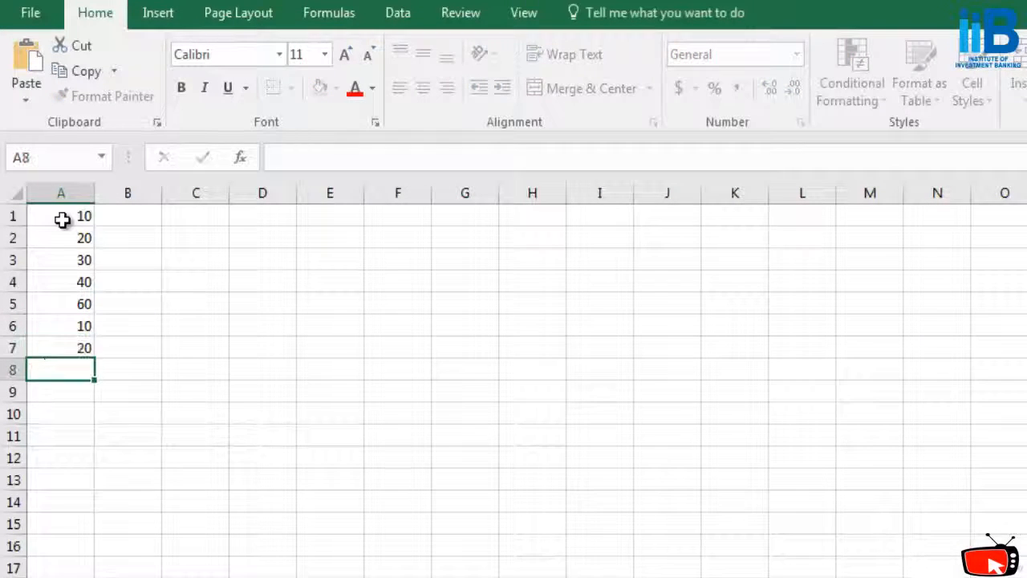
type("3")
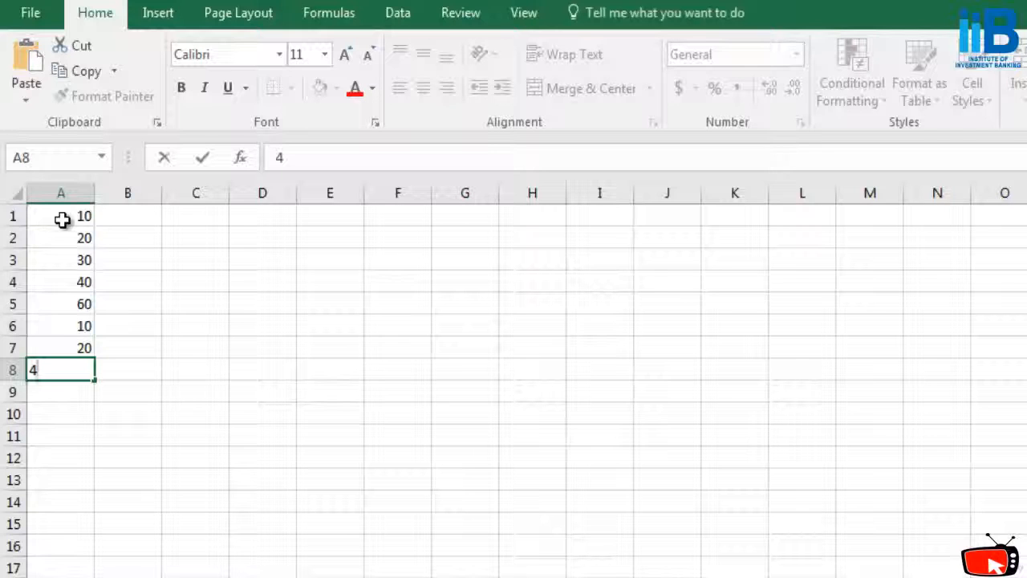
type("2")
key("Return")
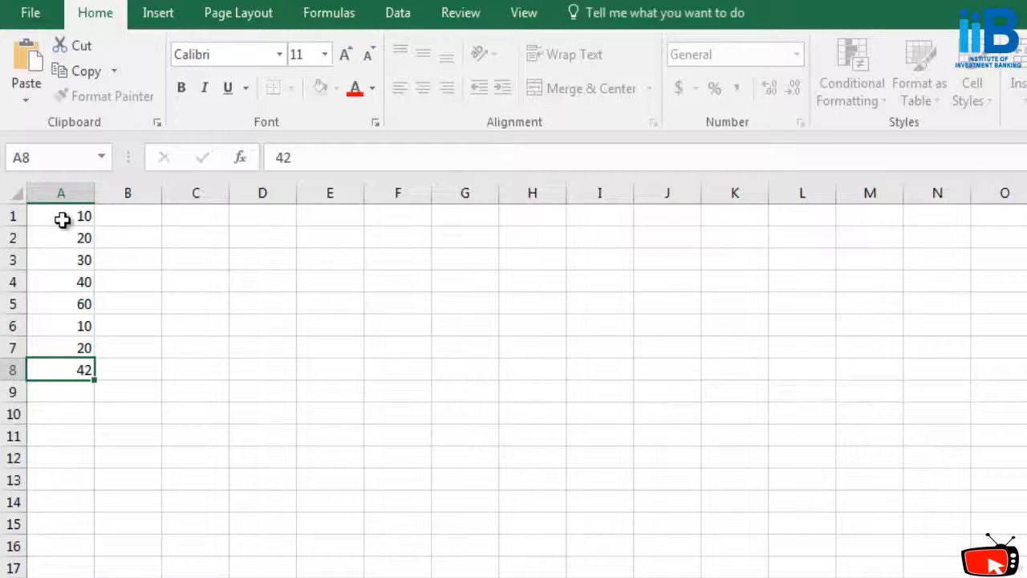
type("100")
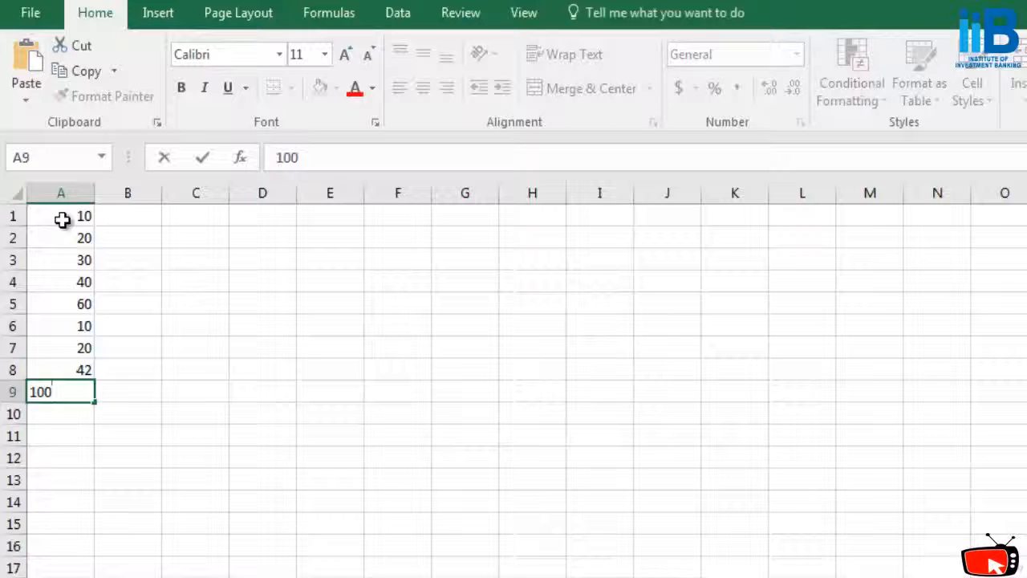
key("Return")
type("10")
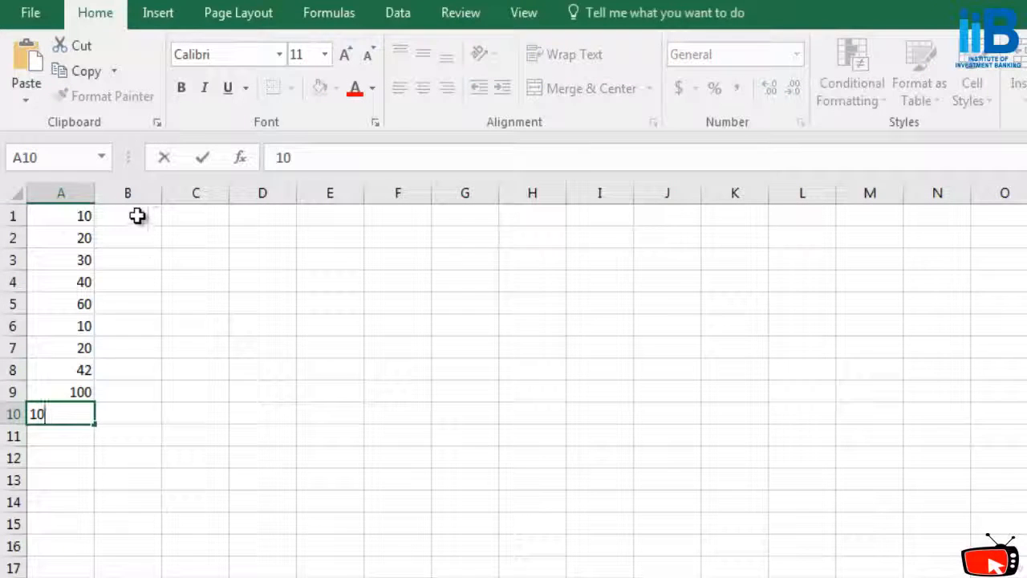
Leave B1 empty and enter 10, 20, 100 and 10 down cells B2 to B5
left_click(137, 216)
type("3")
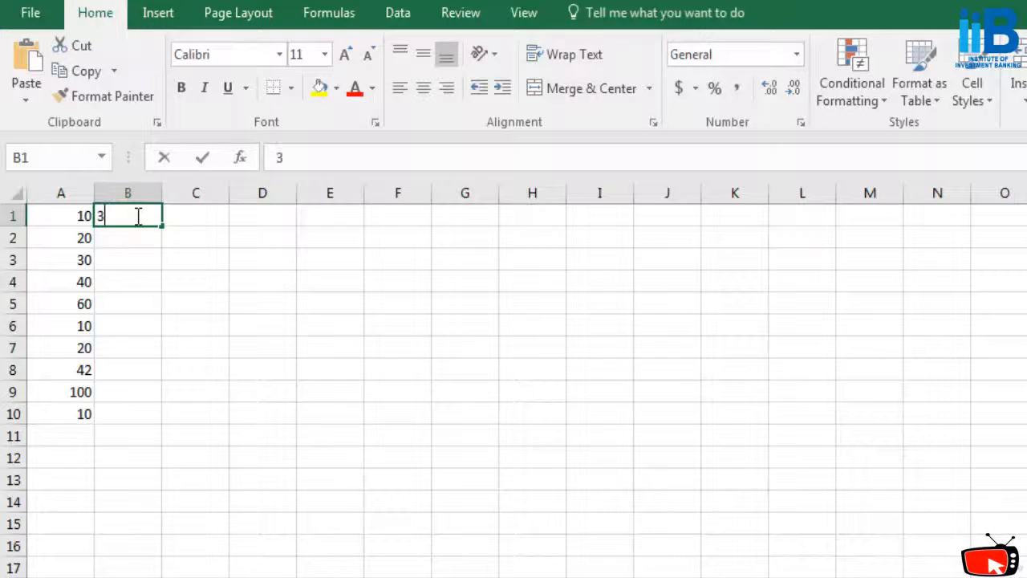
key("BackSpace")
key("Return")
type("1")
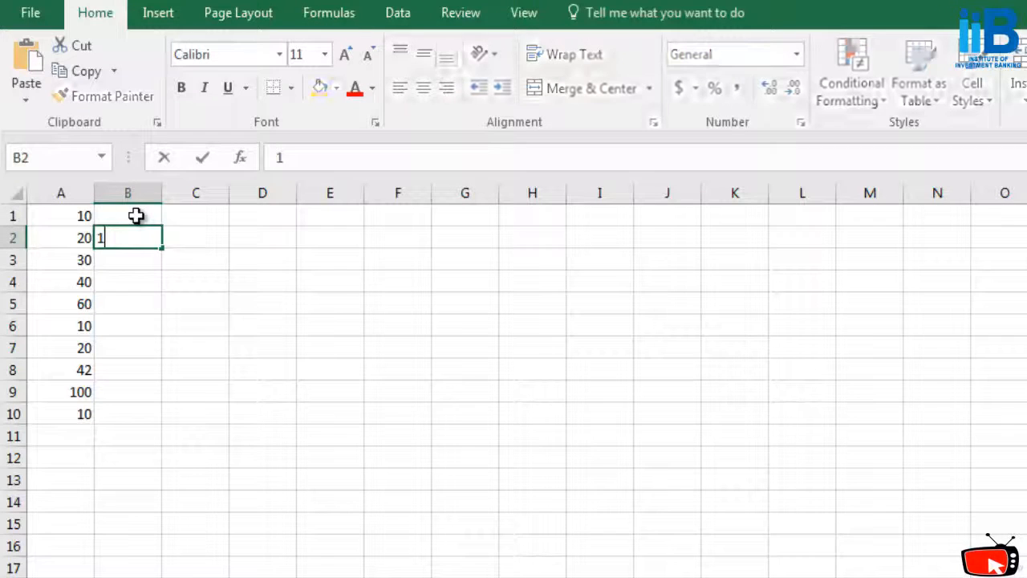
type("0")
key("Return")
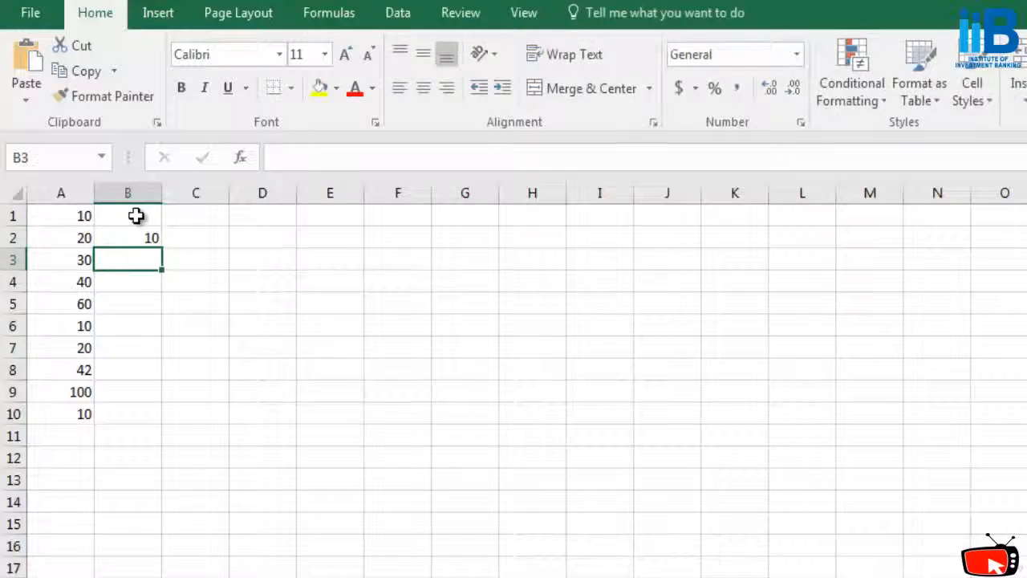
type("20")
key("Return")
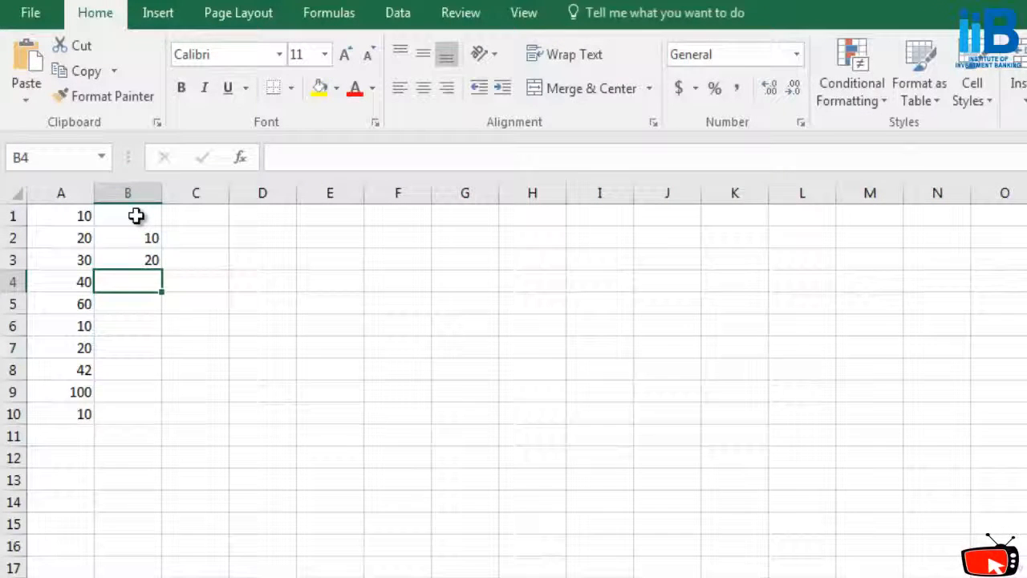
type("100")
key("Return")
type("10")
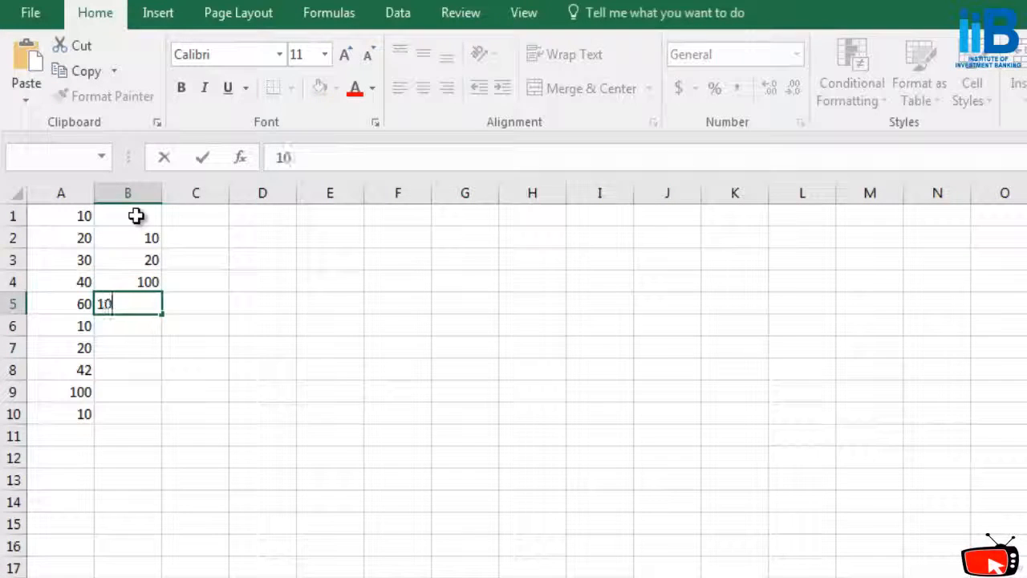
key("Return")
Enter 20 in B6 and 10 in each of the cells B7 to B10
type("1")
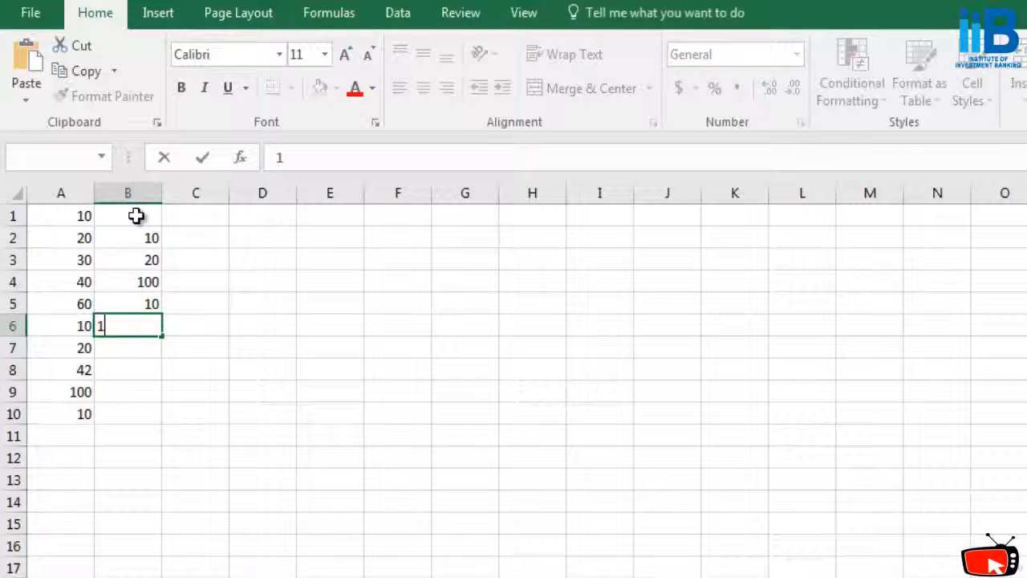
type("20")
key("Return")
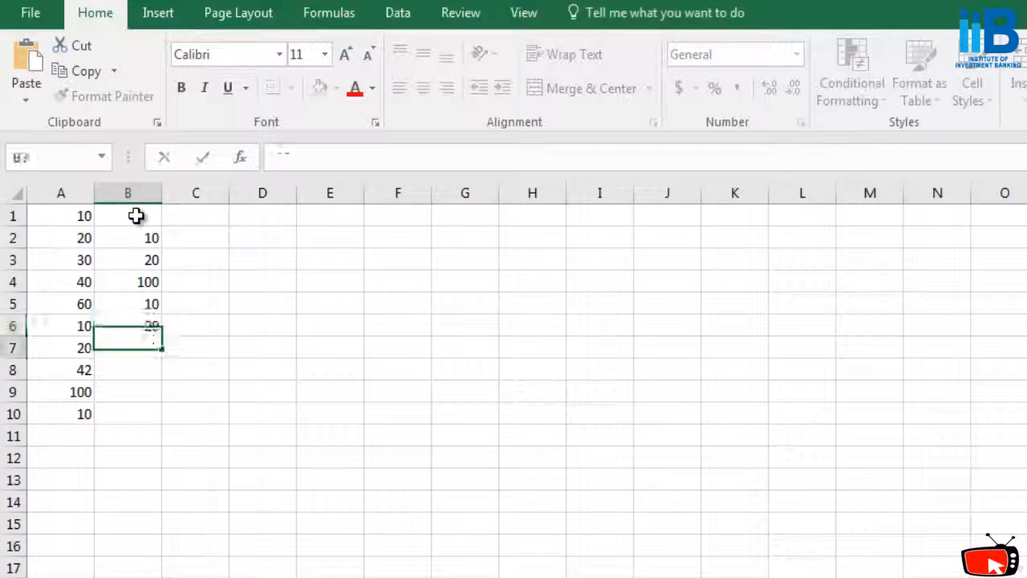
type("10")
key("Return")
type("10")
key("Return")
type("1")
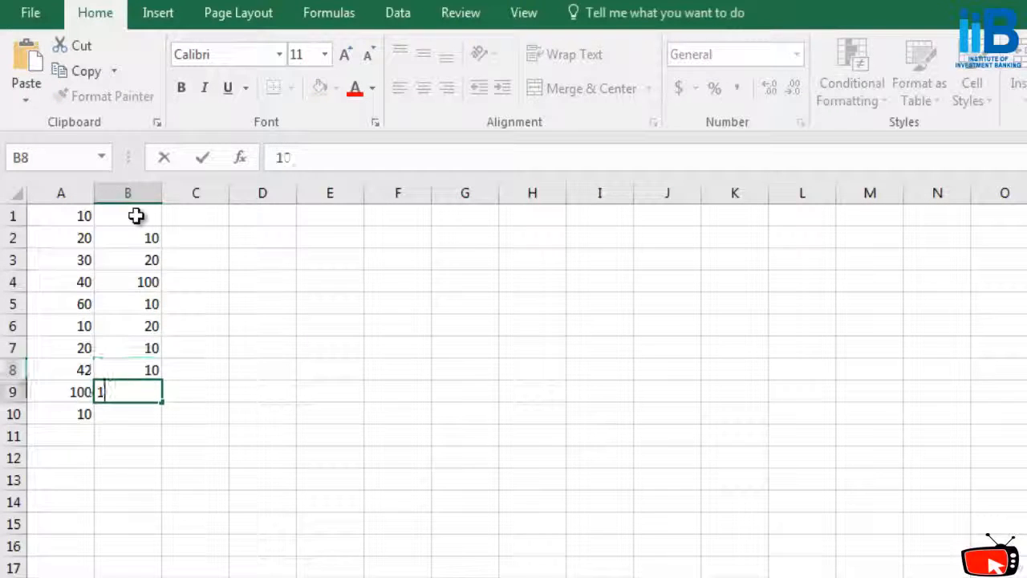
type("0")
key("Return")
type("10")
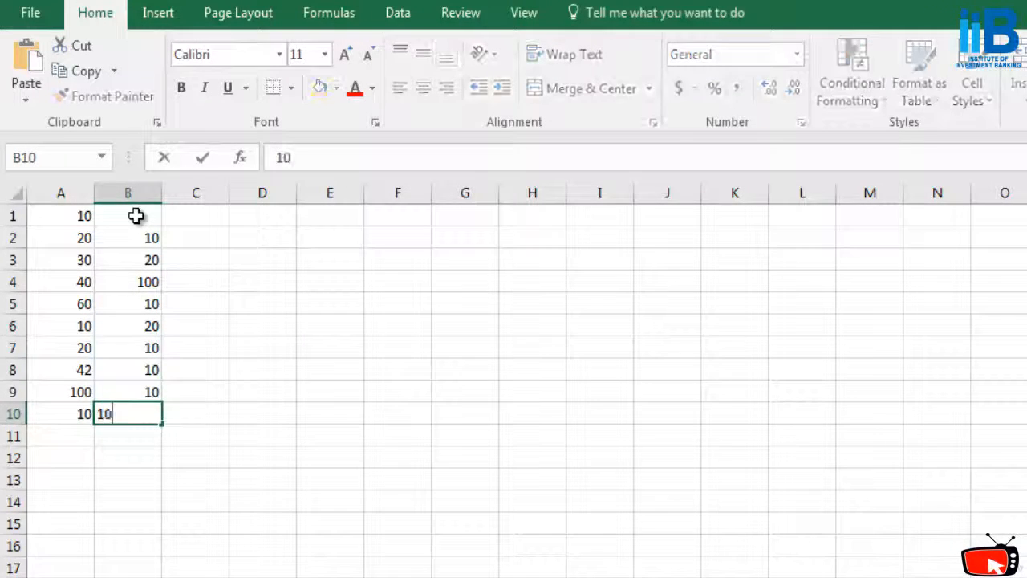
key("Return")
Enter 20 in the empty cell B1 at the head of the second number column
left_click(144, 215)
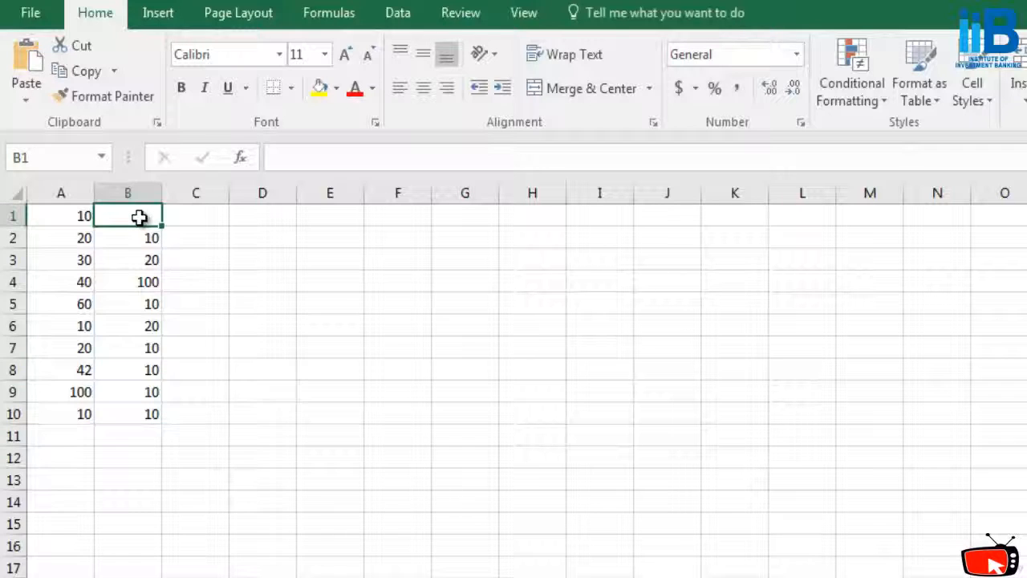
type("10")
type("20")
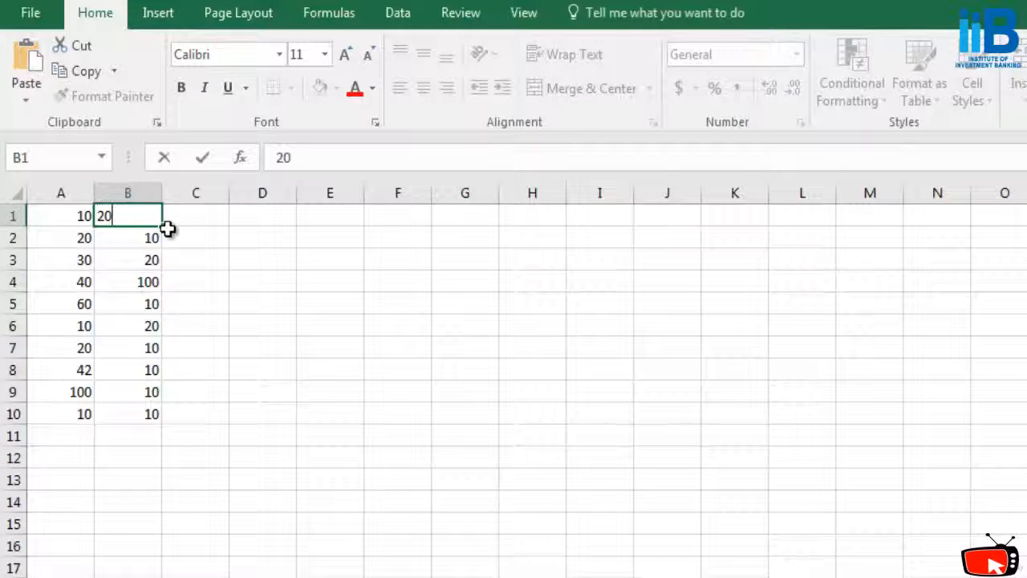
left_click(188, 234)
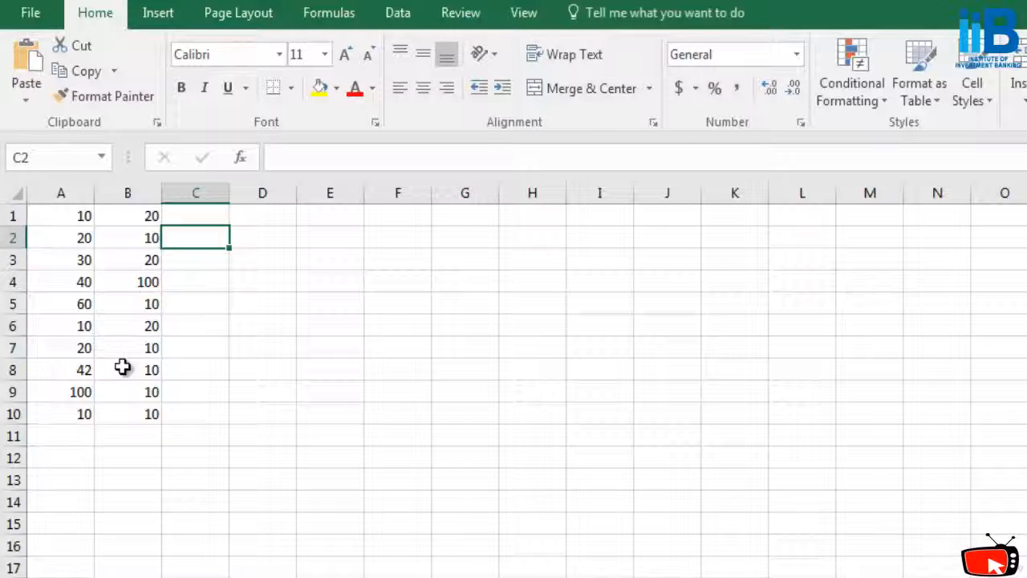
Enter the formula =A1-B1 in cell C1 to subtract the second column's value from the first
left_click(191, 214)
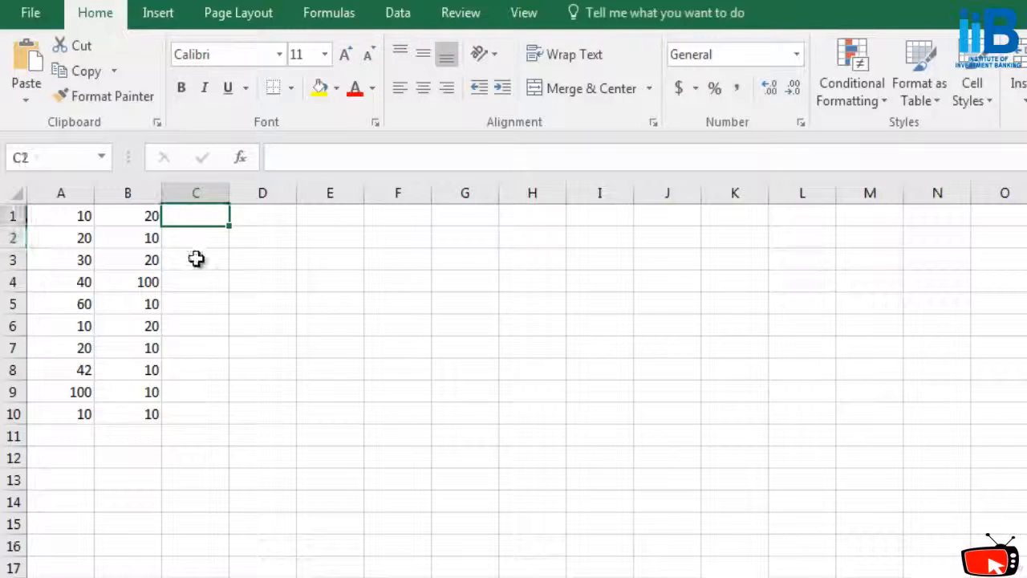
left_click(196, 259)
left_click(196, 217)
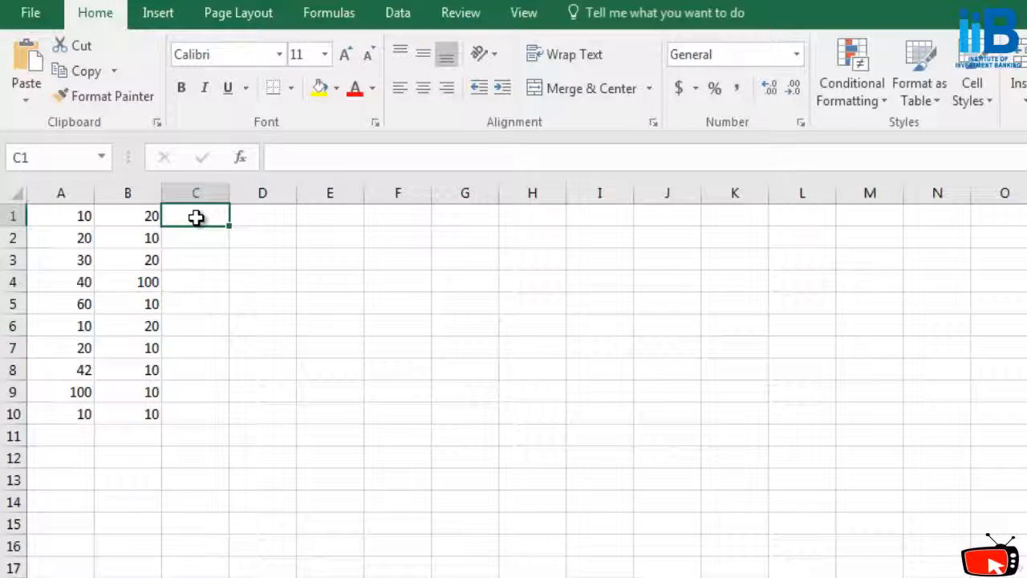
type("=A1")
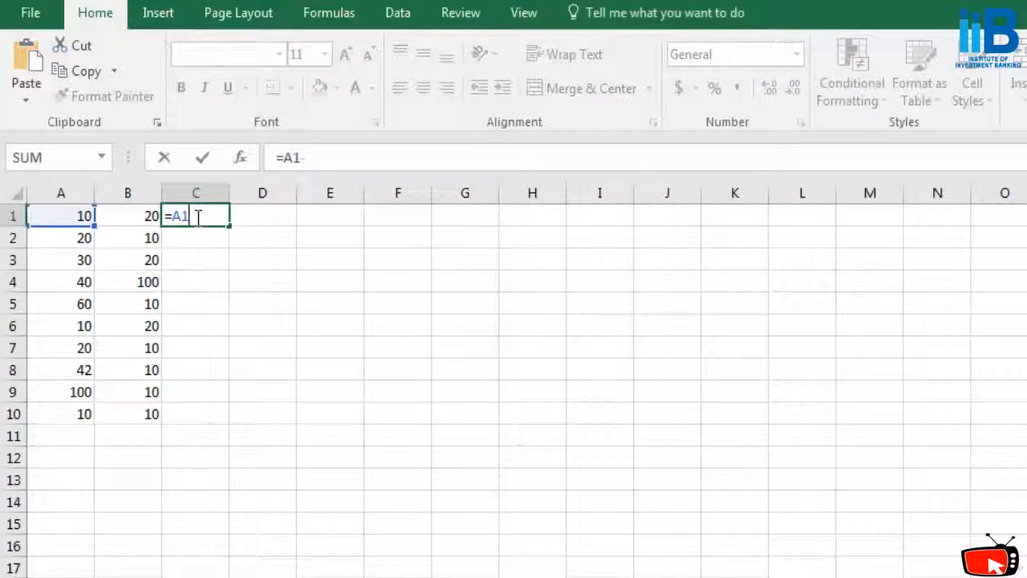
type("-B1")
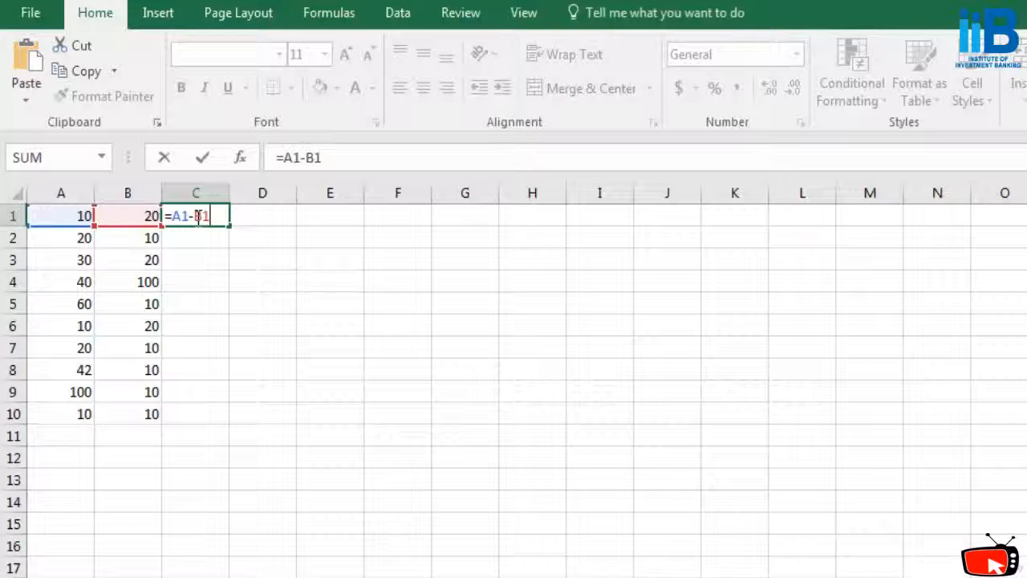
key("Return")
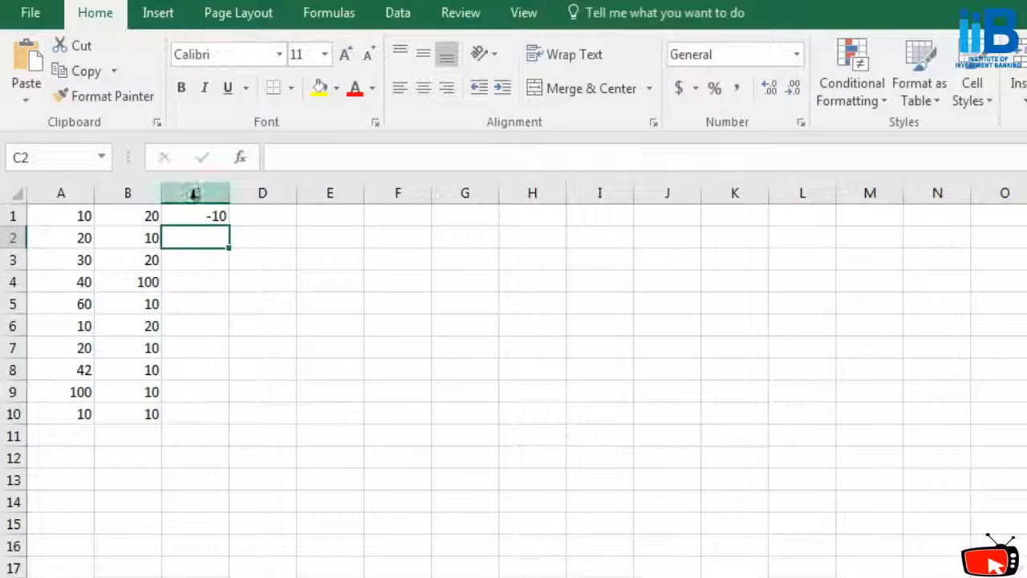
Fill the subtraction formula from C1 down through C10
left_click(203, 218)
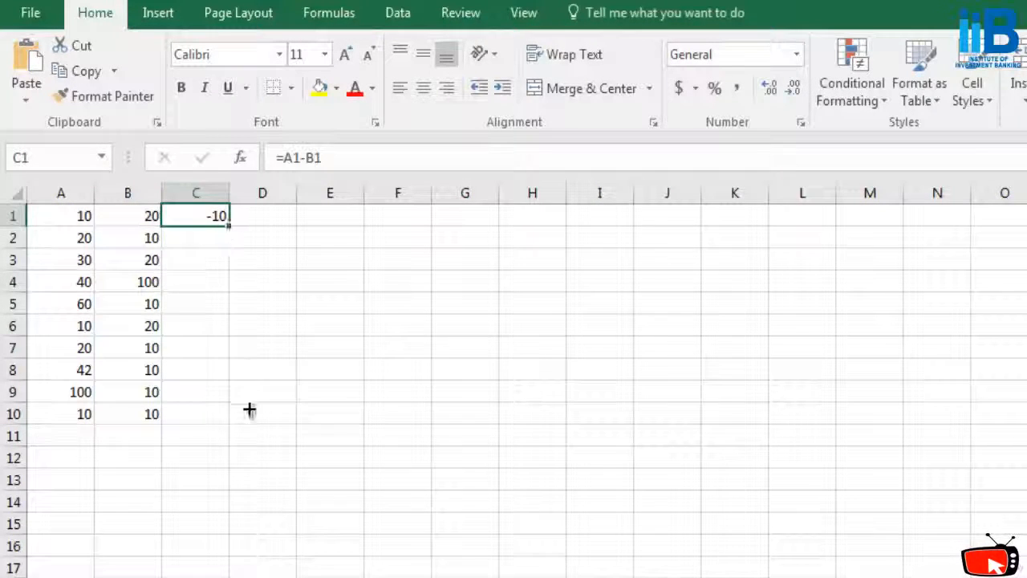
mouse_move(250, 410)
left_mouse_down()
mouse_move(250, 450)
mouse_move(234, 412)
left_mouse_up()
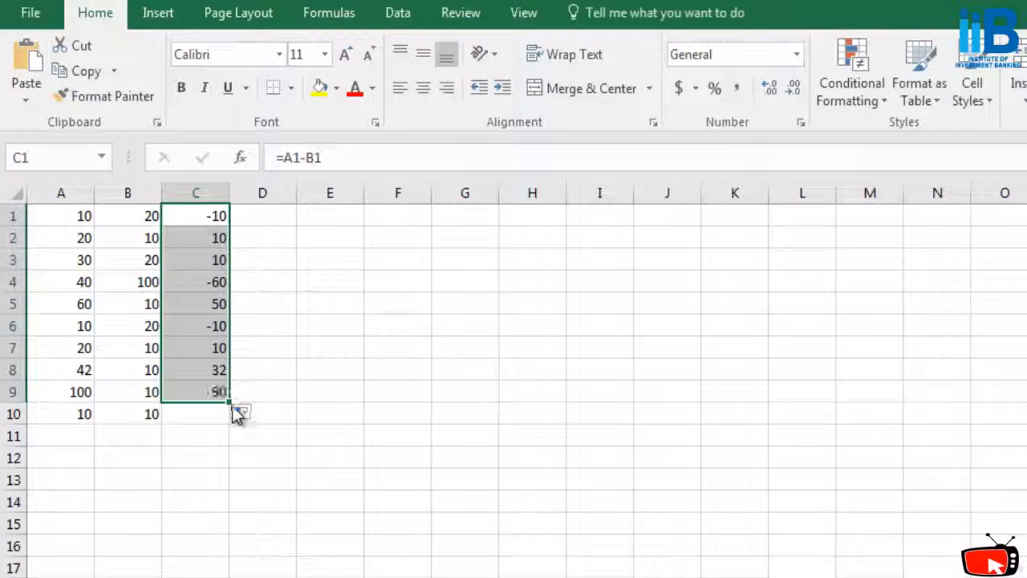
left_click(212, 213)
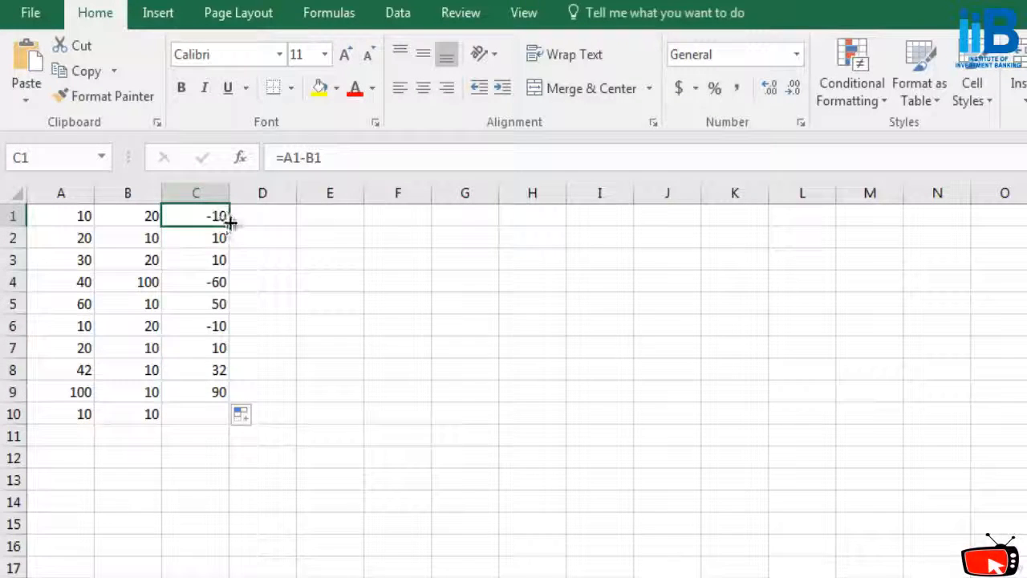
left_click_drag(230, 227, 230, 420)
left_click(320, 362)
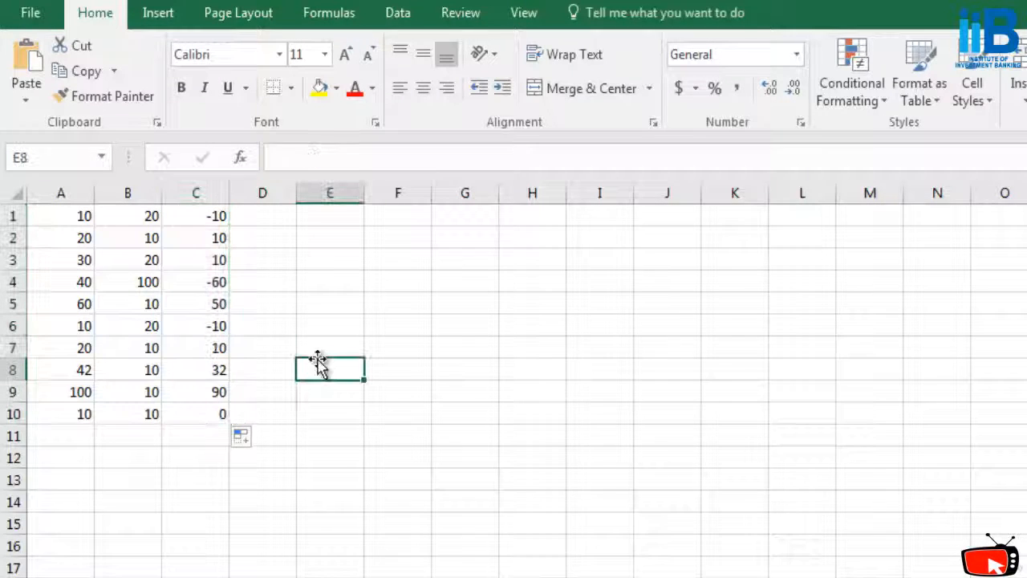
Repeat filling the subtraction formula from C1 down through C9
left_click(215, 216)
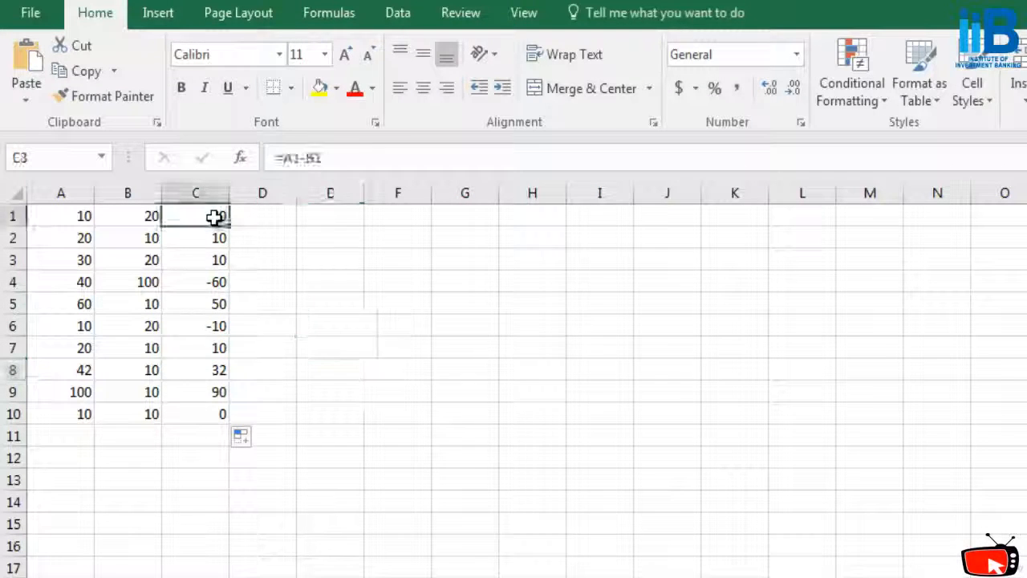
left_click_drag(228, 225, 226, 413)
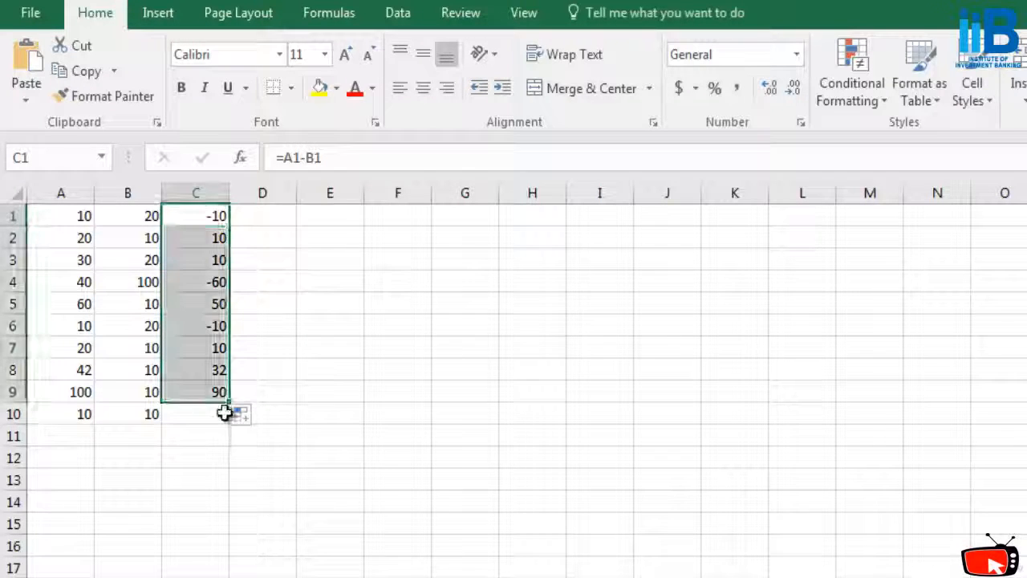
left_click(204, 213)
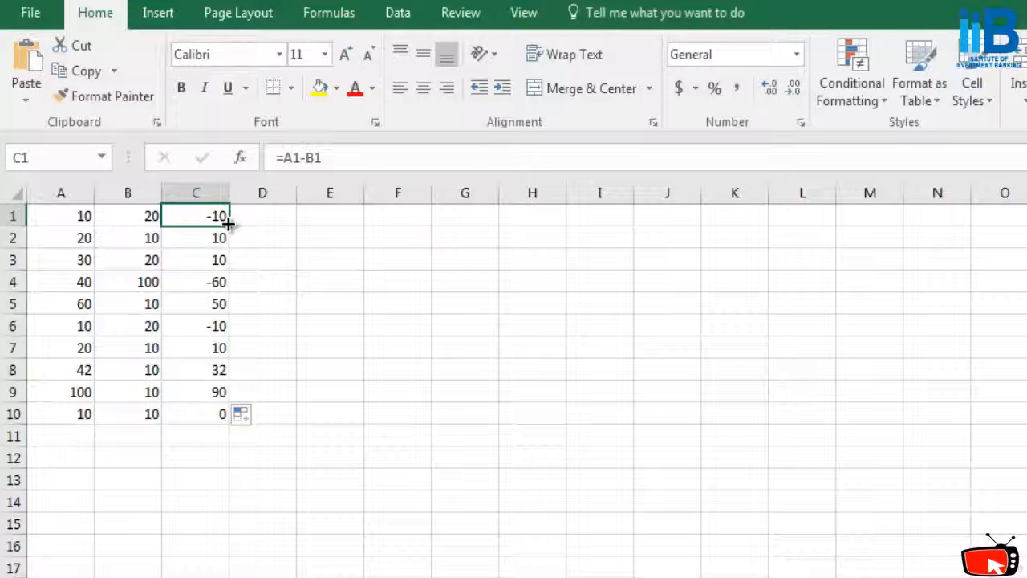
Fill the subtraction formula once more from C1 down through C10
left_click_drag(228, 225, 218, 414)
left_click(351, 300)
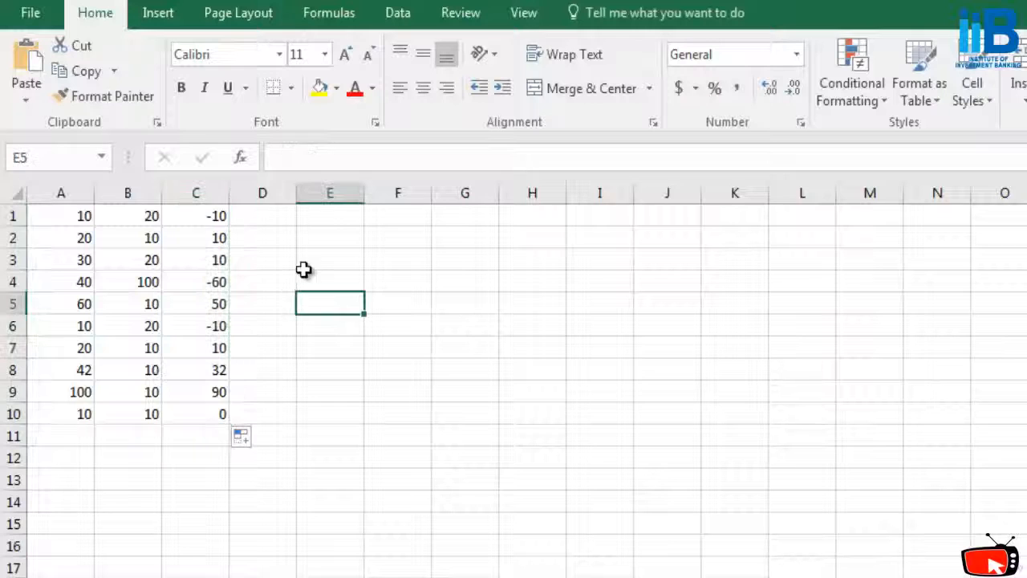
Enter the formula =MAX(0,A1-B1) in cell D1 so negative differences are replaced by zero
left_click(283, 215)
type("=")
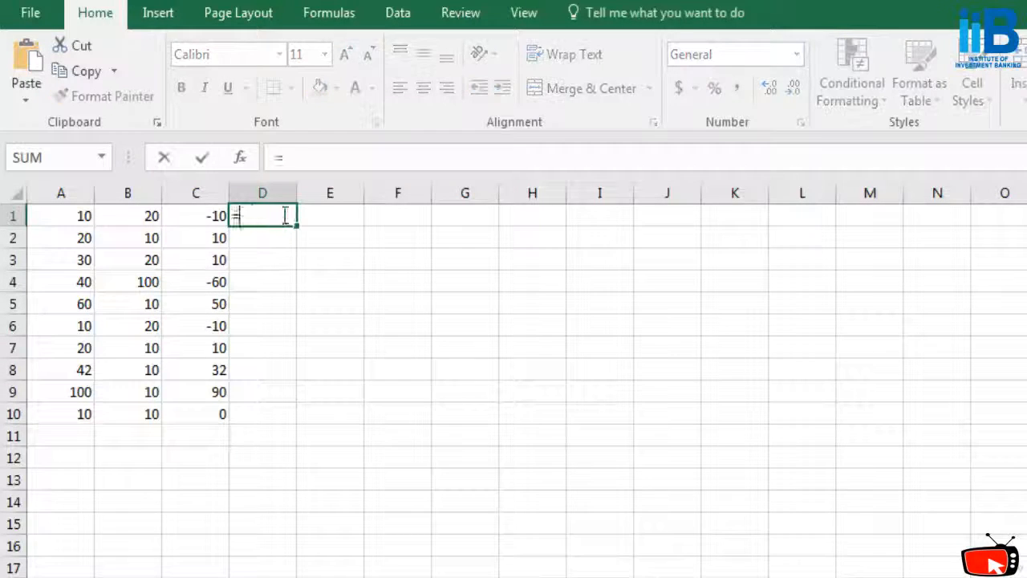
type("max(")
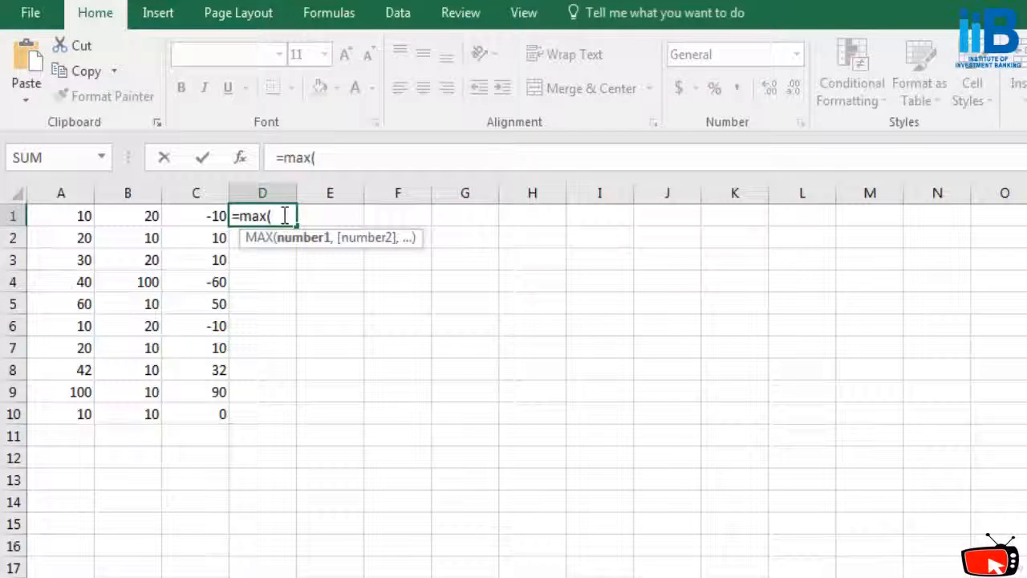
type("0,A1")
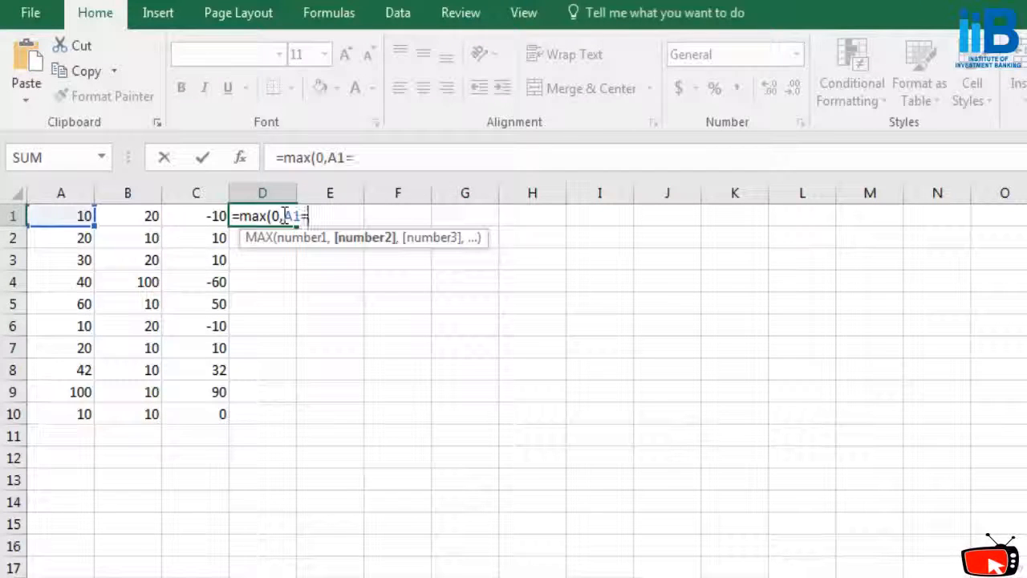
type("-A")
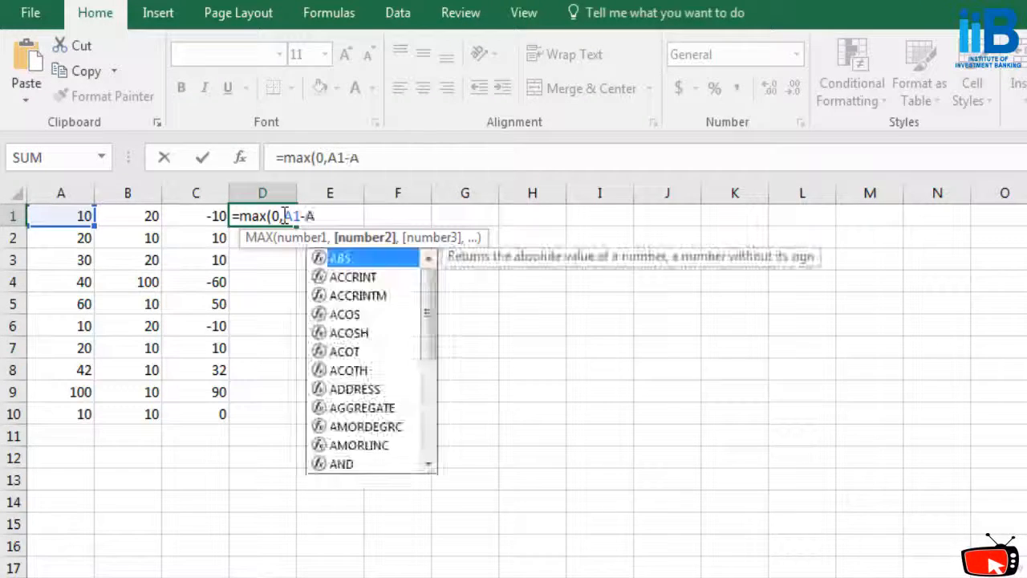
key("BackSpace")
type("B1)")
key("Return")
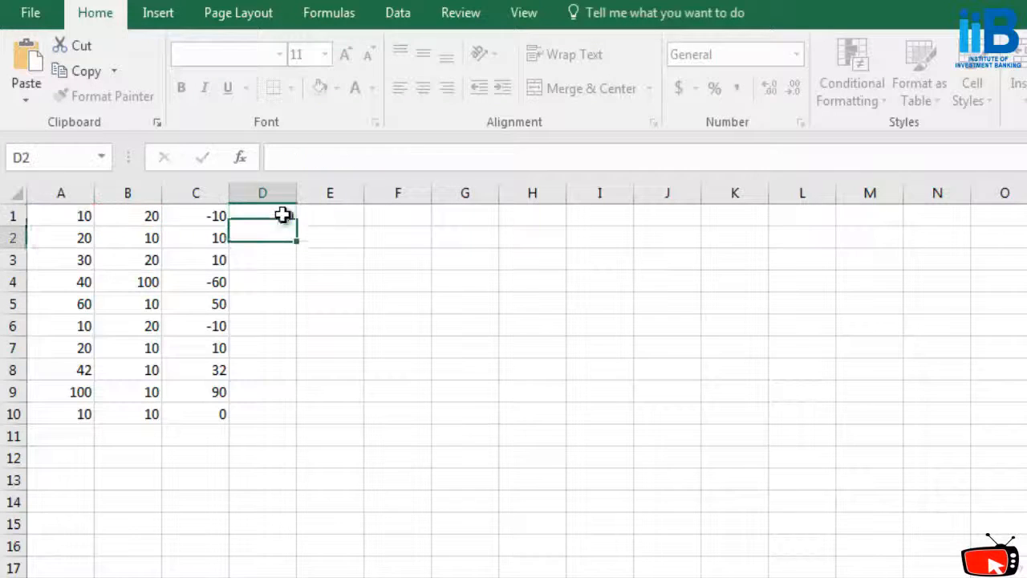
Fill the MAX formula from D1 down through D10
left_click(285, 220)
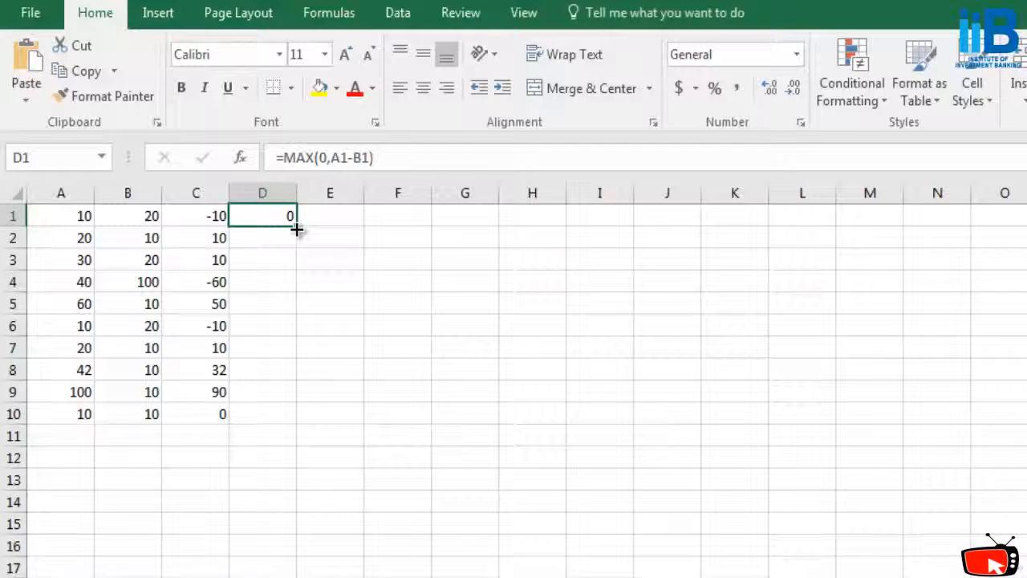
left_click_drag(298, 229, 300, 423)
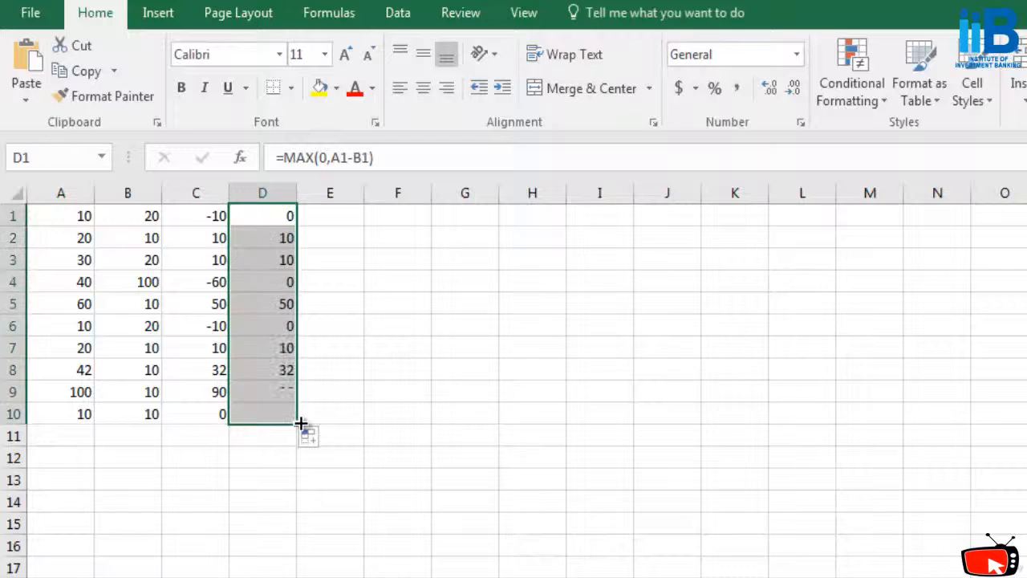
left_click(446, 388)
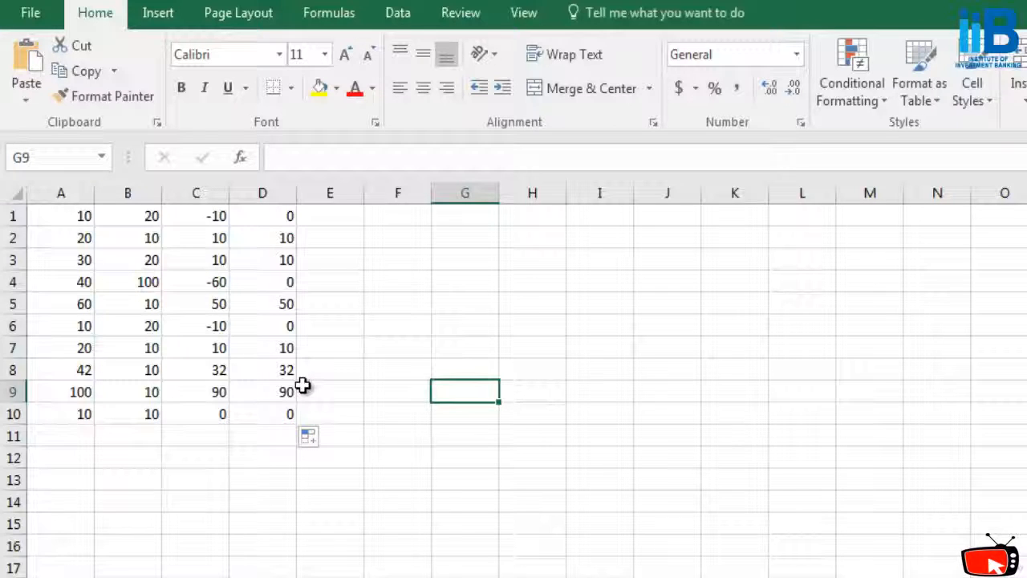
Examine the MAX formulas in column D and compare their results with the differences in column C
left_click(264, 353)
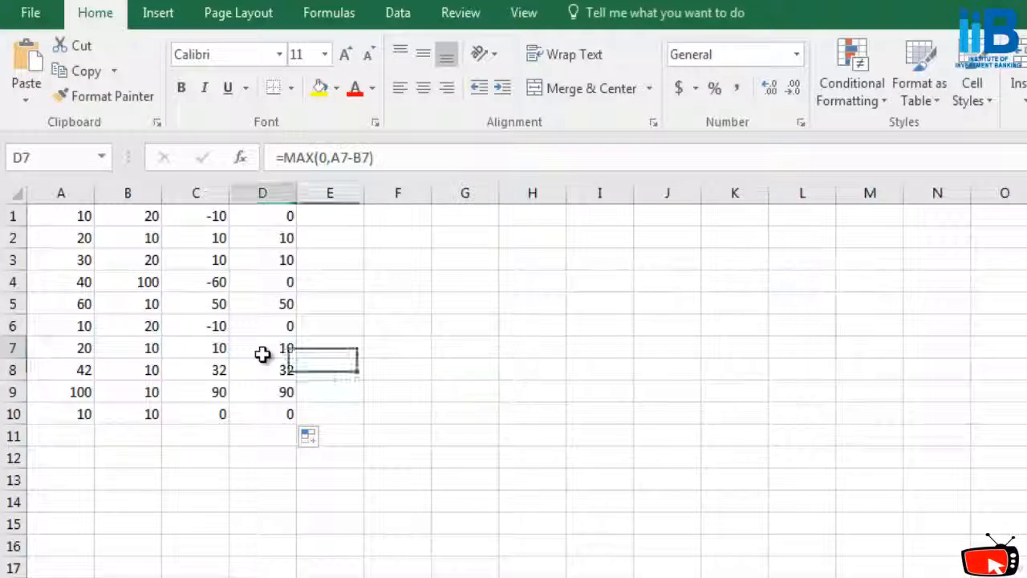
left_click(264, 409)
left_click(268, 255)
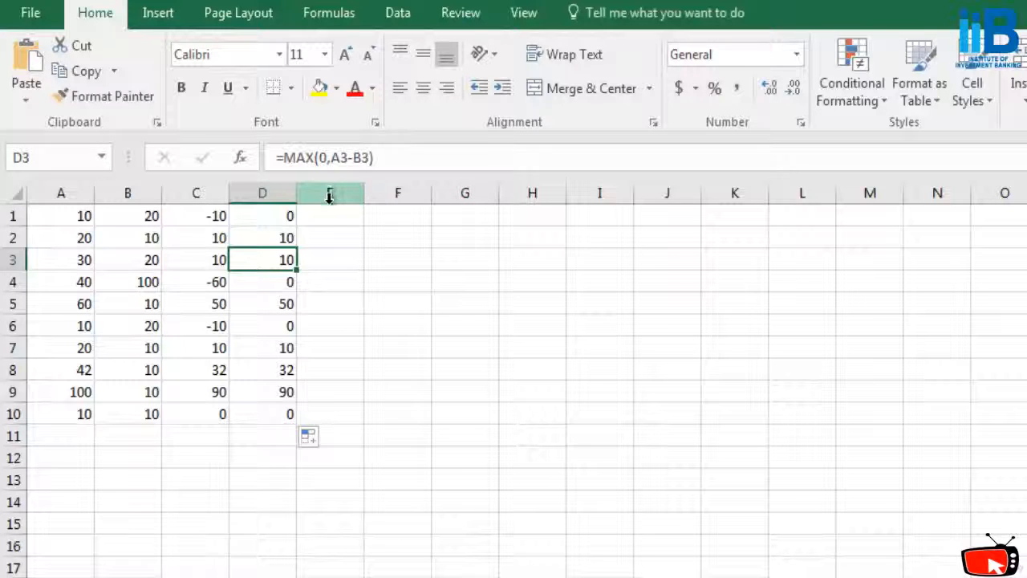
left_click(309, 348)
left_click(339, 419)
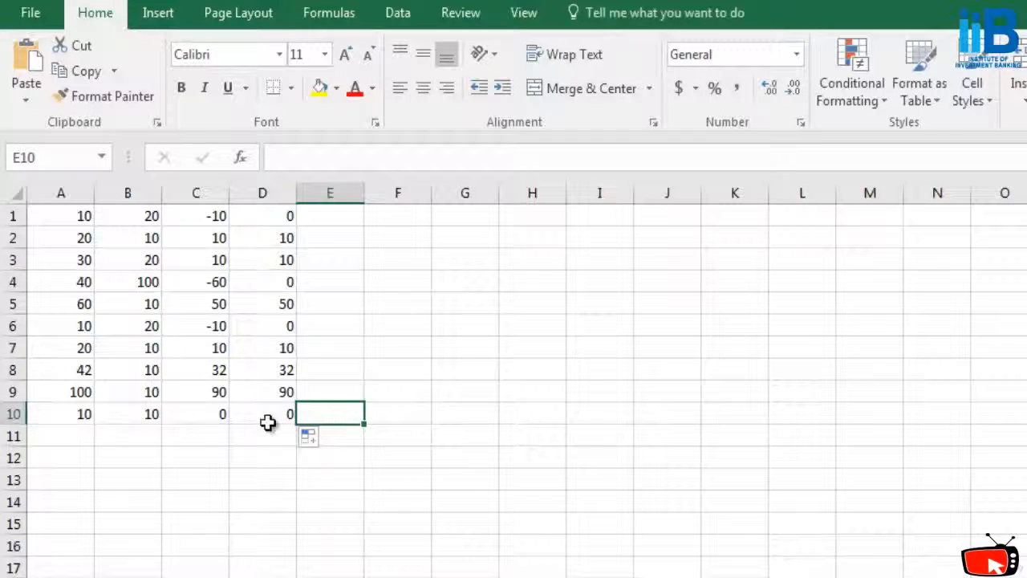
left_click(268, 418)
left_click(280, 346)
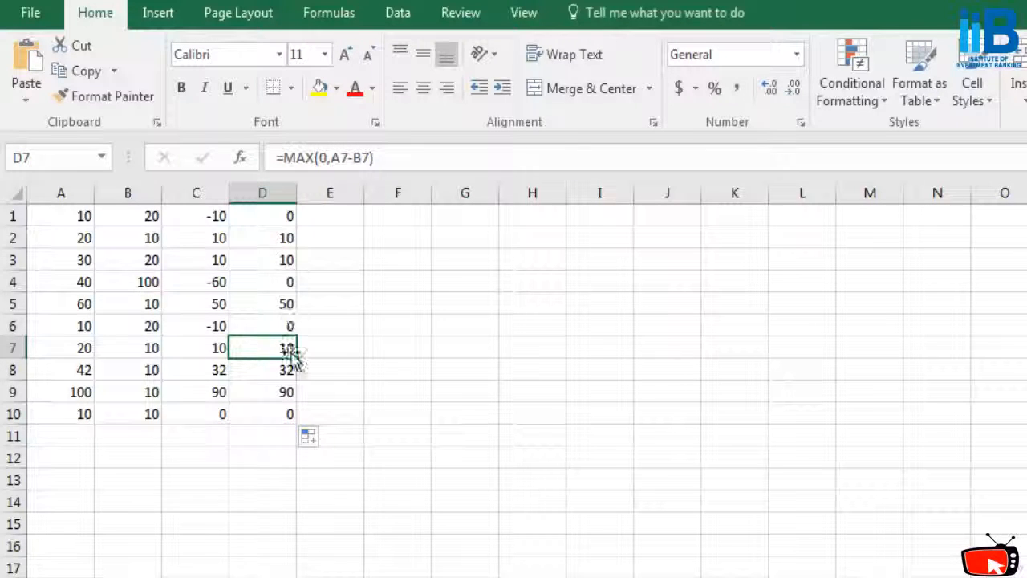
left_click(291, 222)
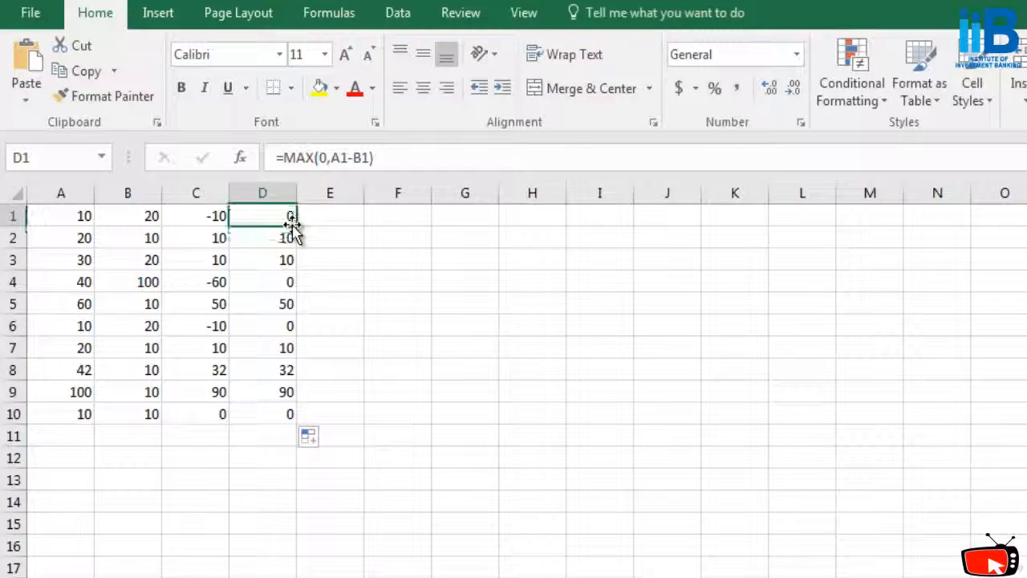
left_click(277, 270)
left_click(265, 252)
left_click(357, 261)
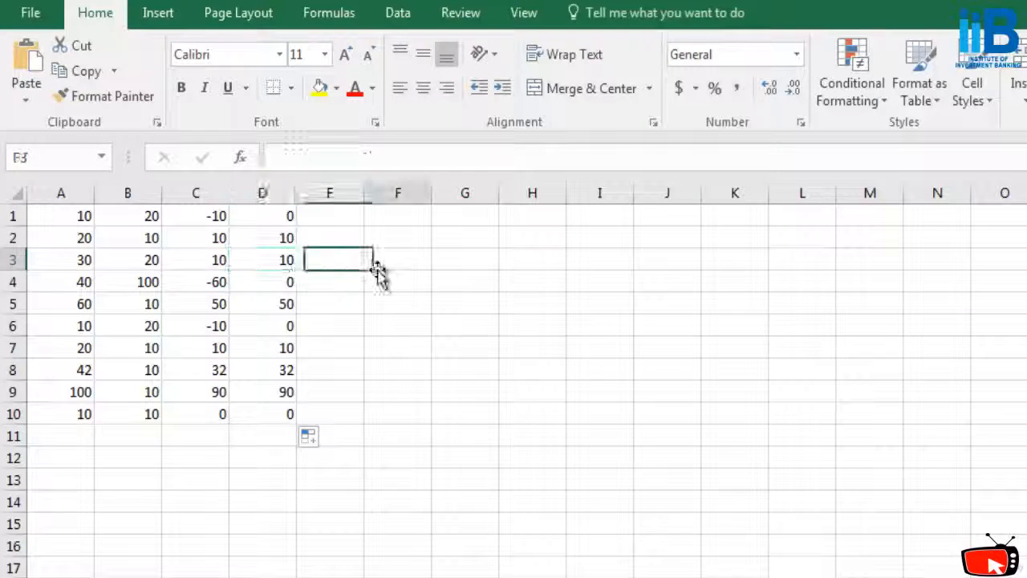
left_click(377, 269)
Replace MAX with MIN in cell D3 so its formula reads =MIN(0,A3-B3)
left_click(288, 259)
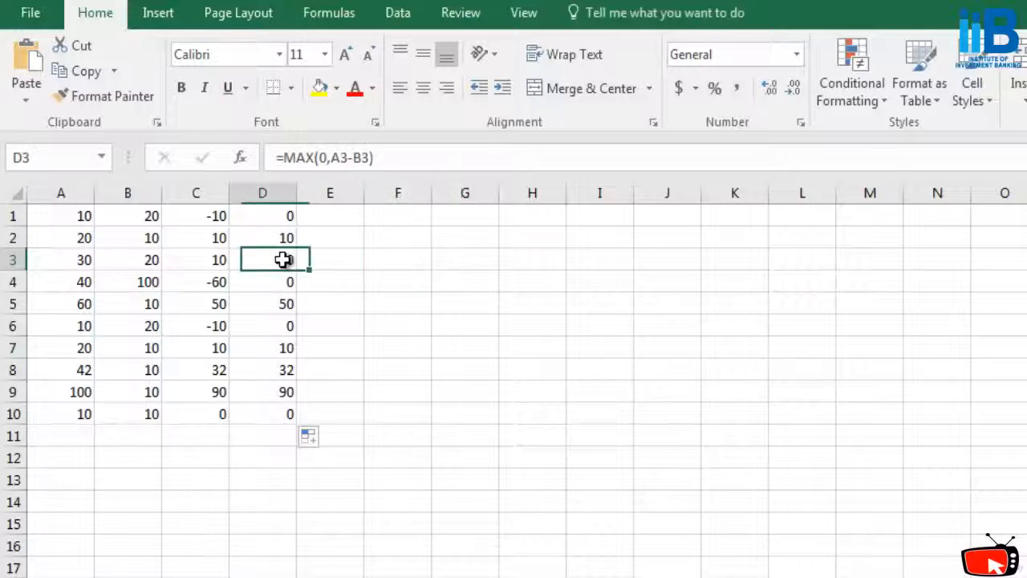
left_click(312, 157)
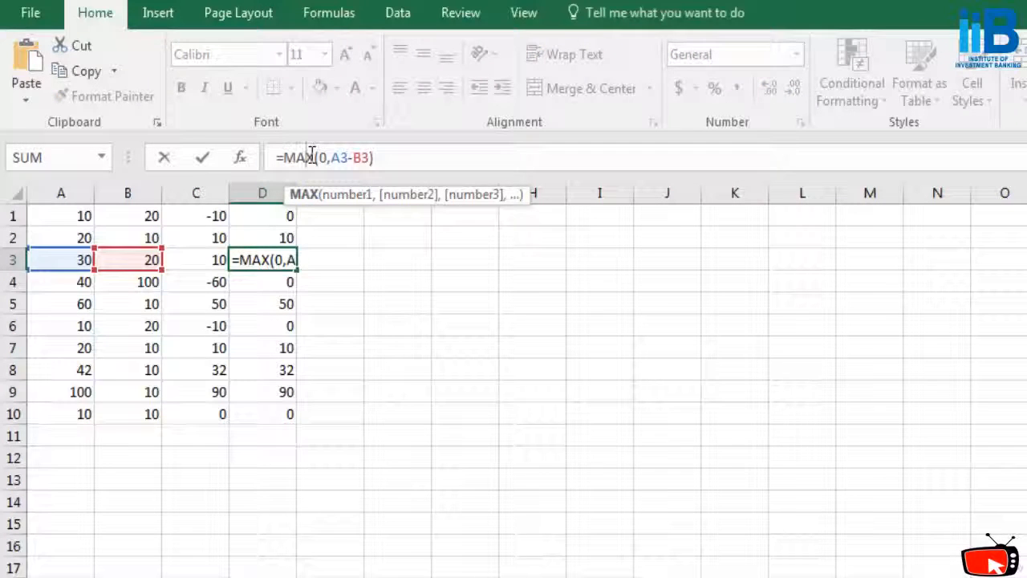
key("BackSpace")
key("BackSpace")
key("BackSpace")
key("BackSpace")
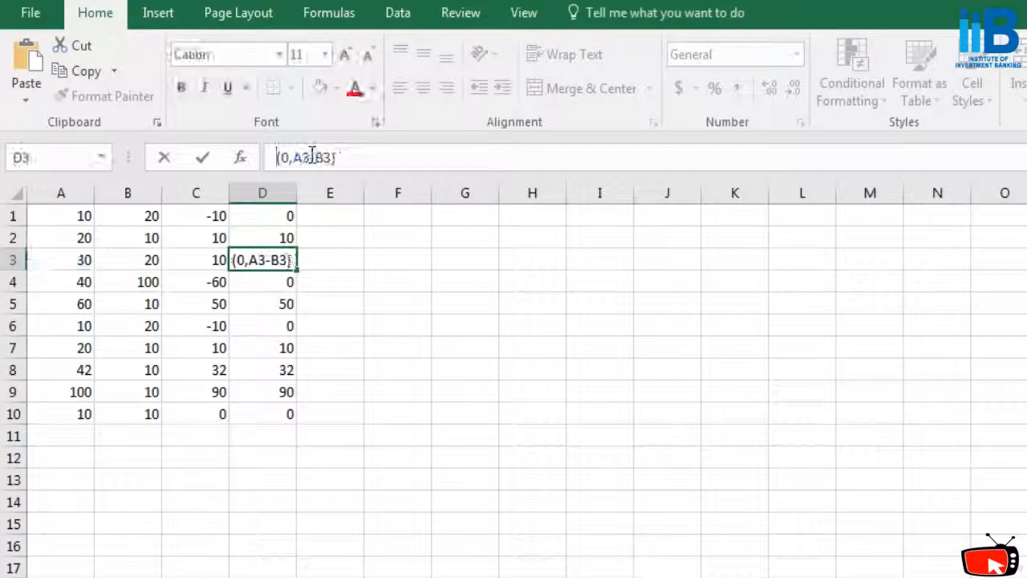
type("=MIN")
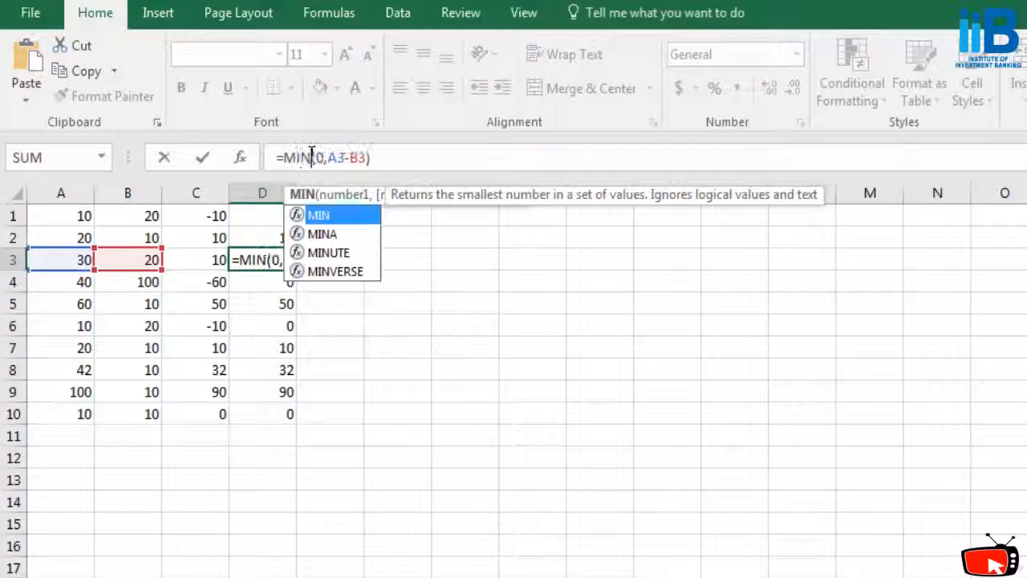
key("Return")
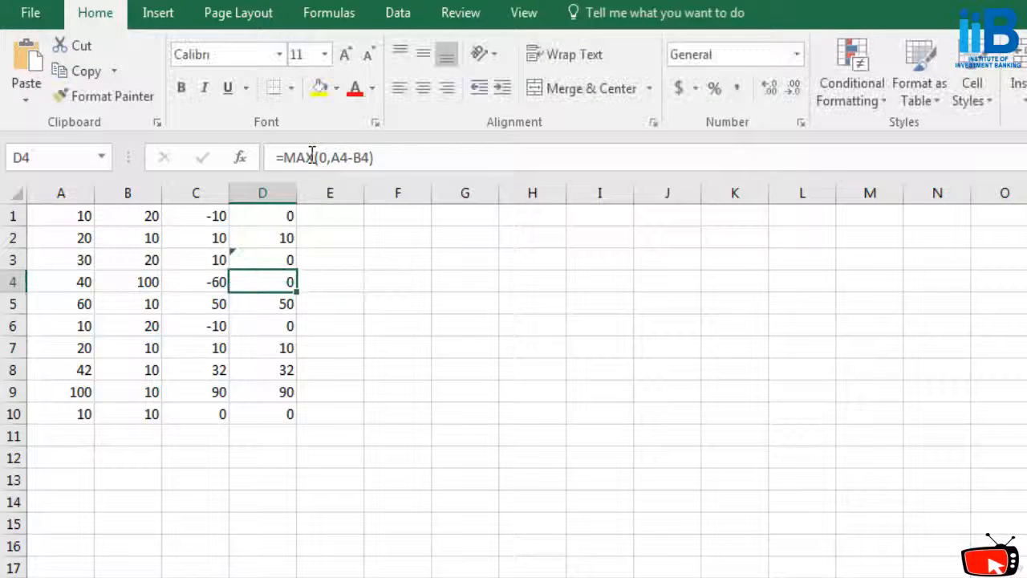
left_click(285, 218)
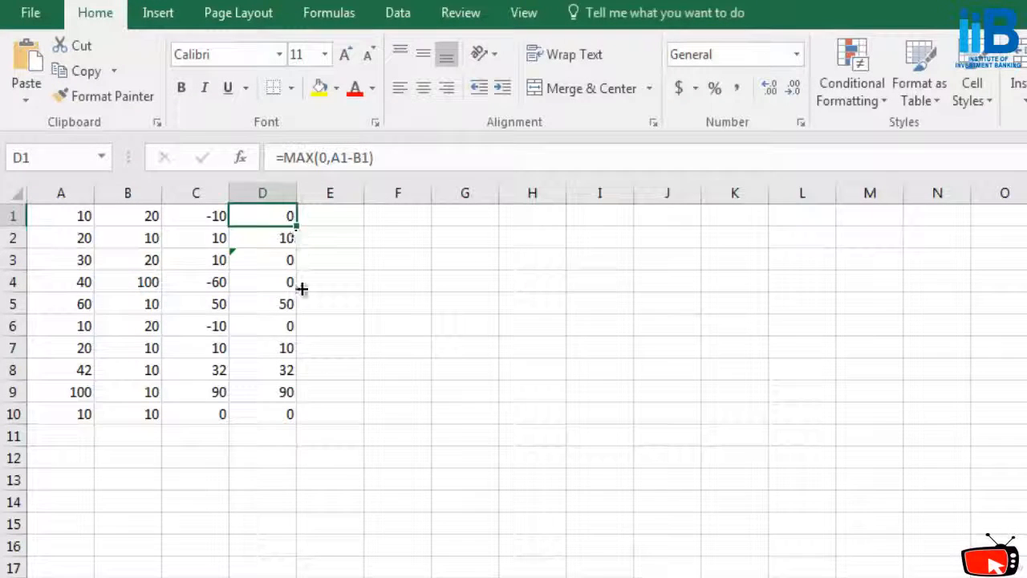
left_click_drag(302, 288, 309, 248)
double_click(299, 158)
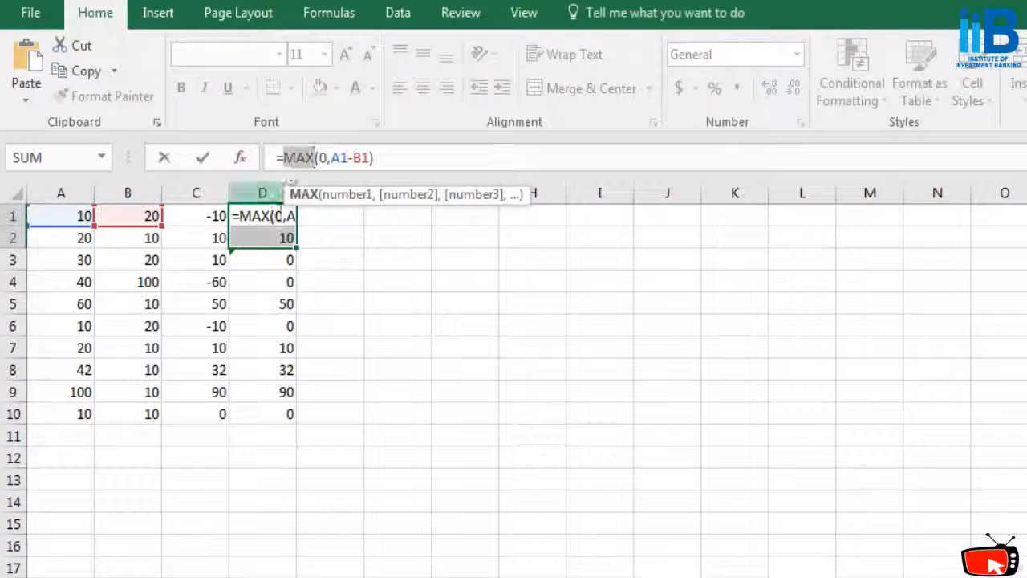
left_click(272, 216)
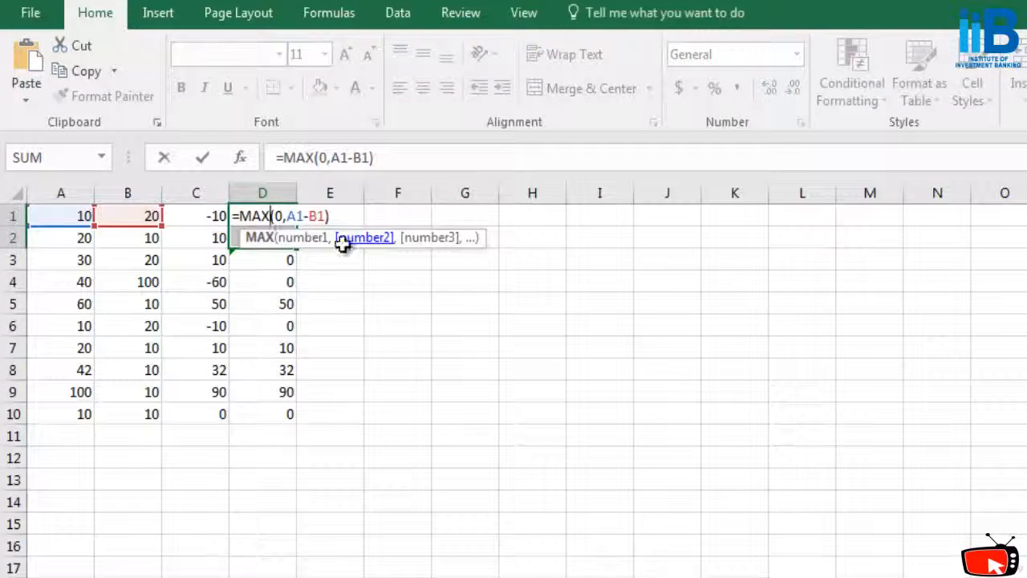
key("Return")
Replace MAX with MIN in cell D2 so its formula reads =MIN(0,A2-B2)
left_click(298, 157)
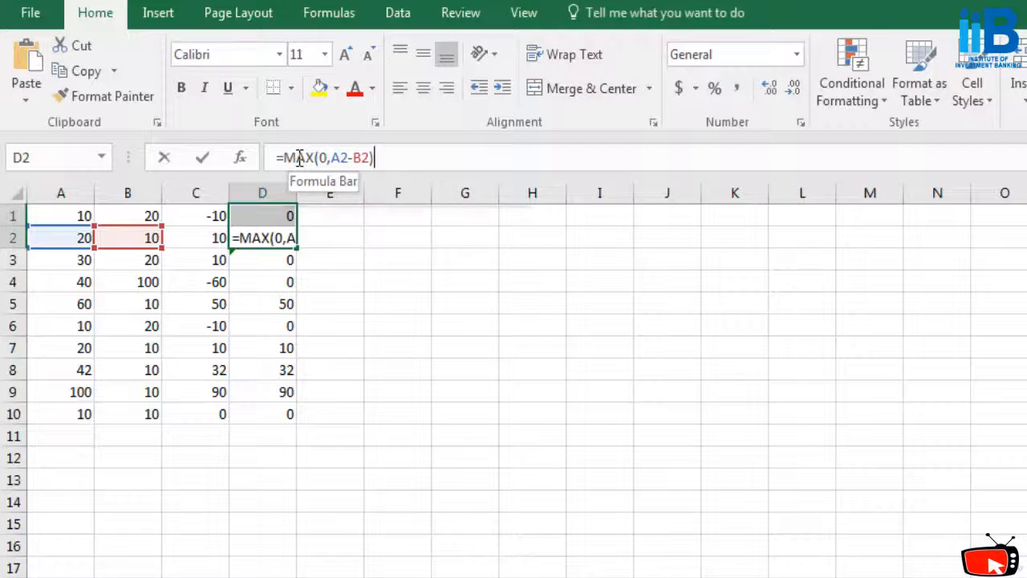
double_click(298, 157)
type("MIN")
left_click_drag(273, 215, 252, 243)
left_click(284, 215)
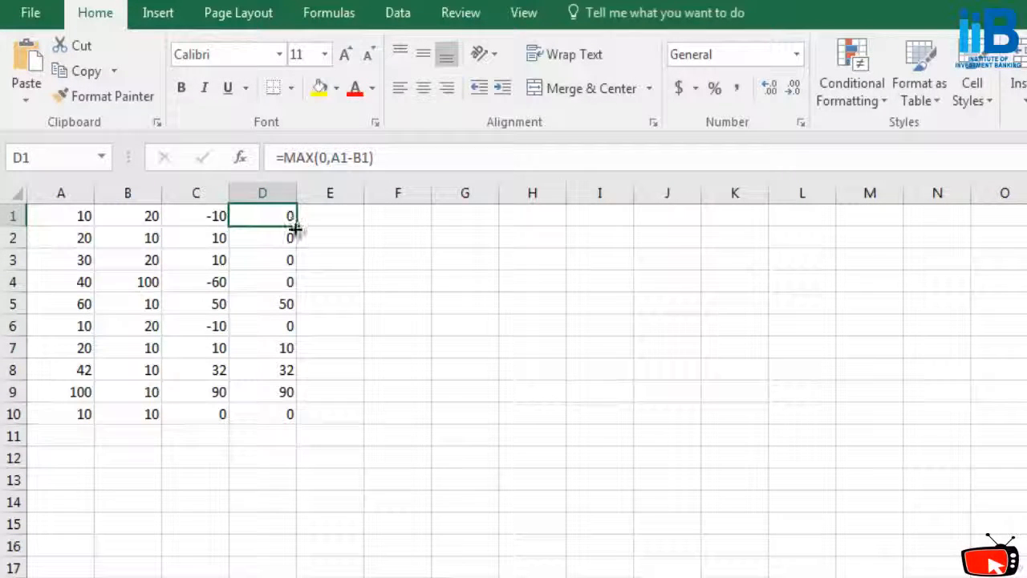
Fill the MIN formula from D2 down through D10 and up into D1
left_click(288, 233)
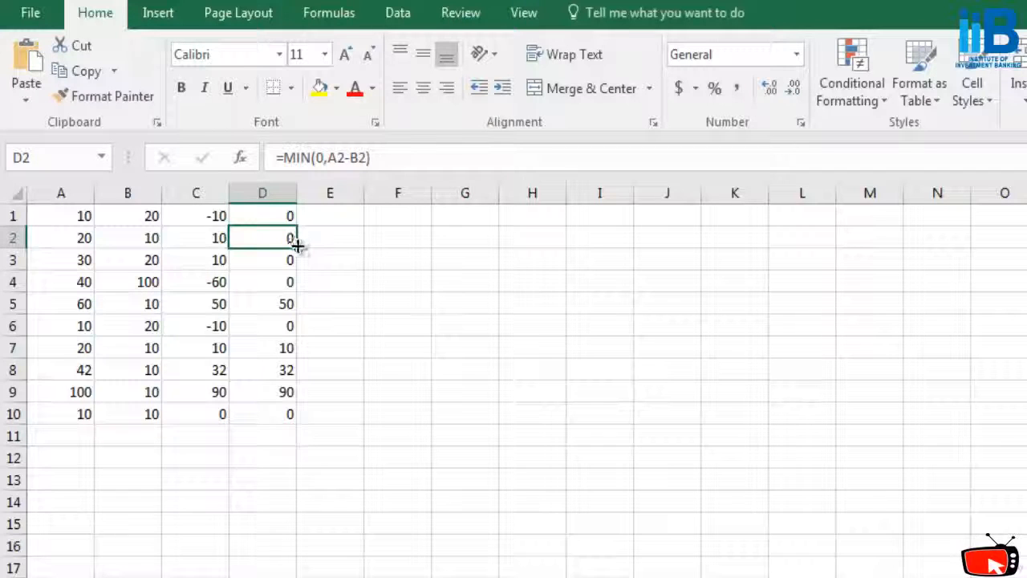
left_click_drag(297, 245, 298, 426)
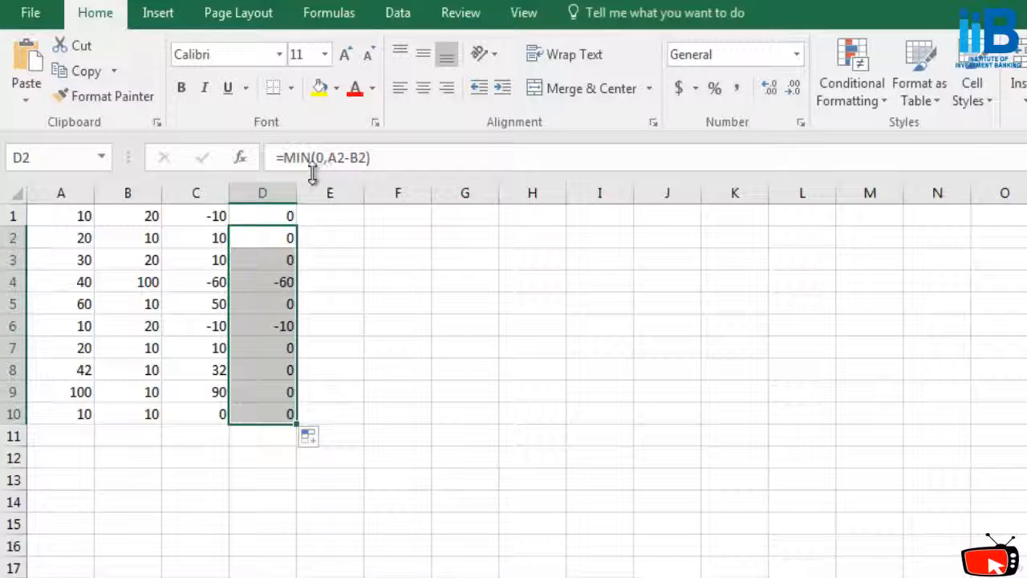
left_click(285, 234)
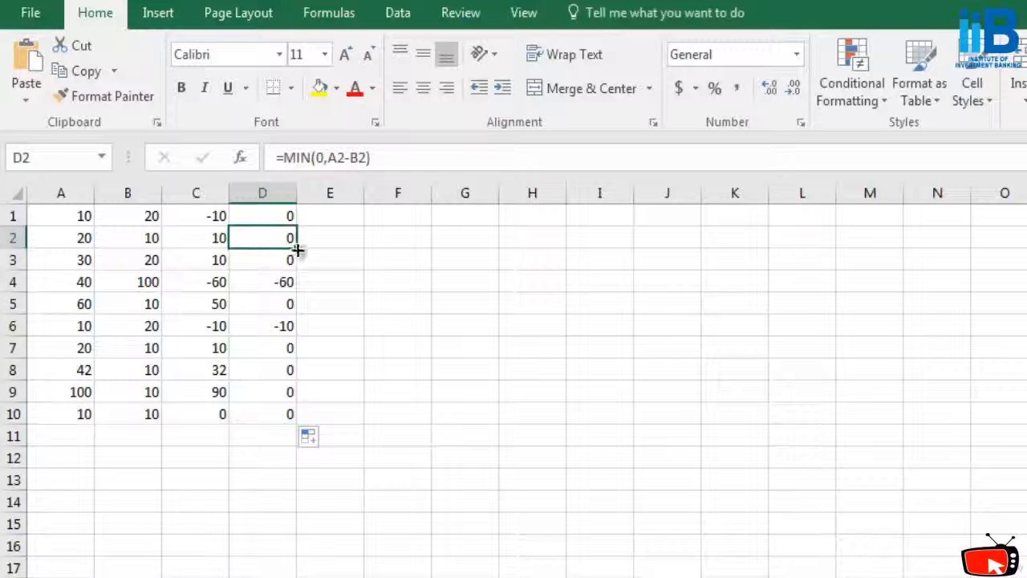
left_click_drag(291, 212, 289, 207)
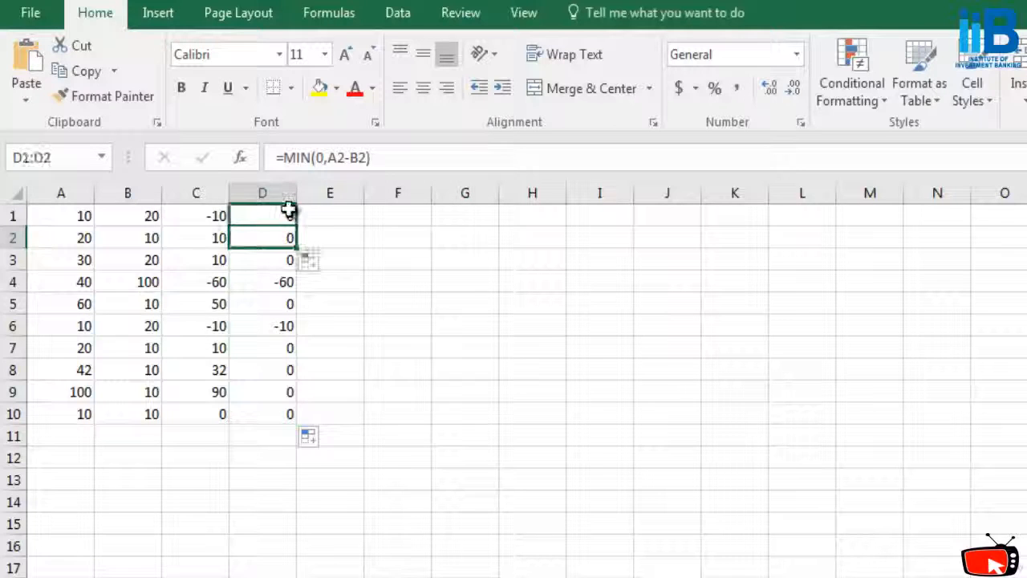
left_click(381, 240)
left_click(430, 393)
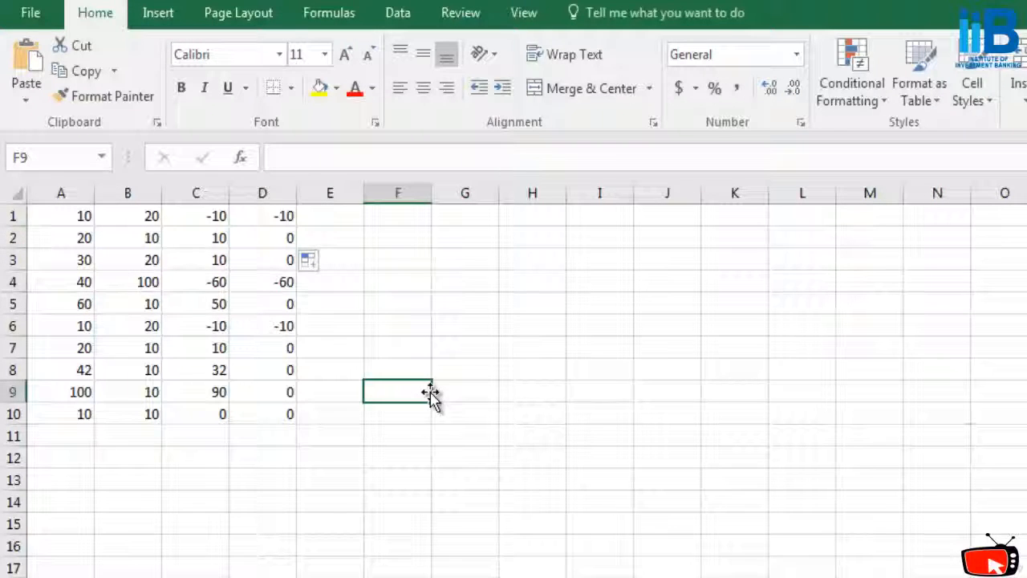
left_click(268, 219)
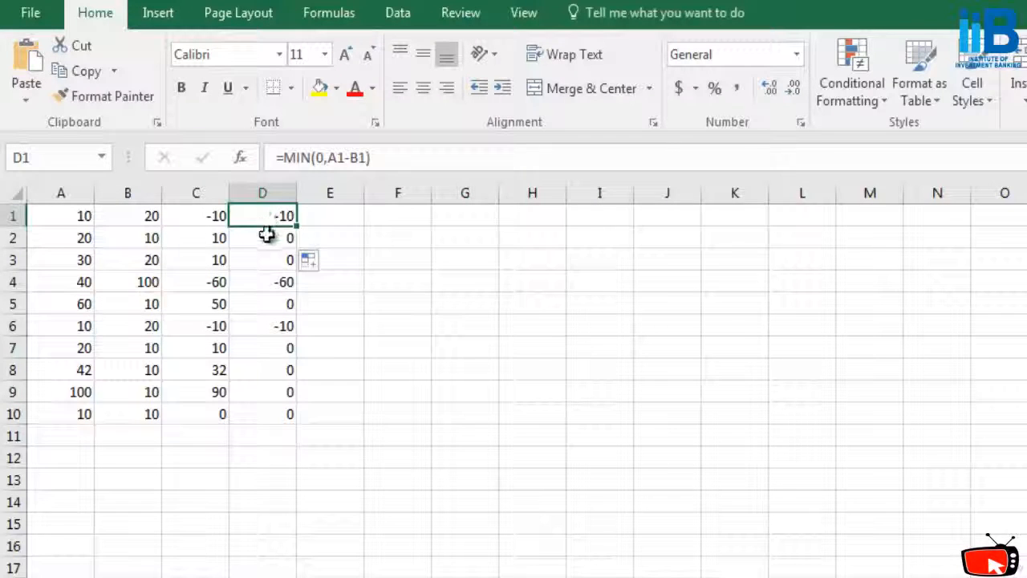
left_click(271, 277)
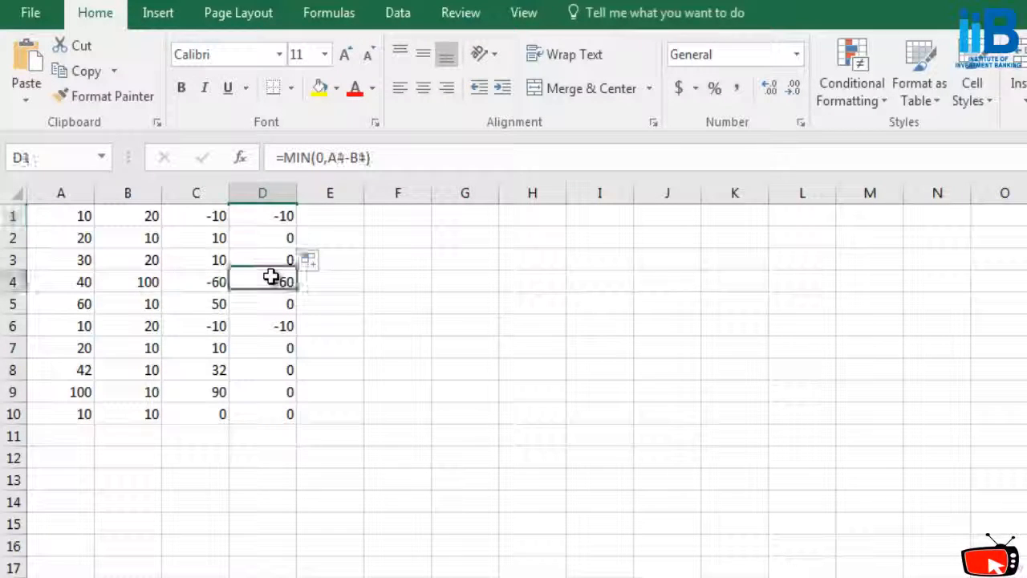
left_click(300, 155)
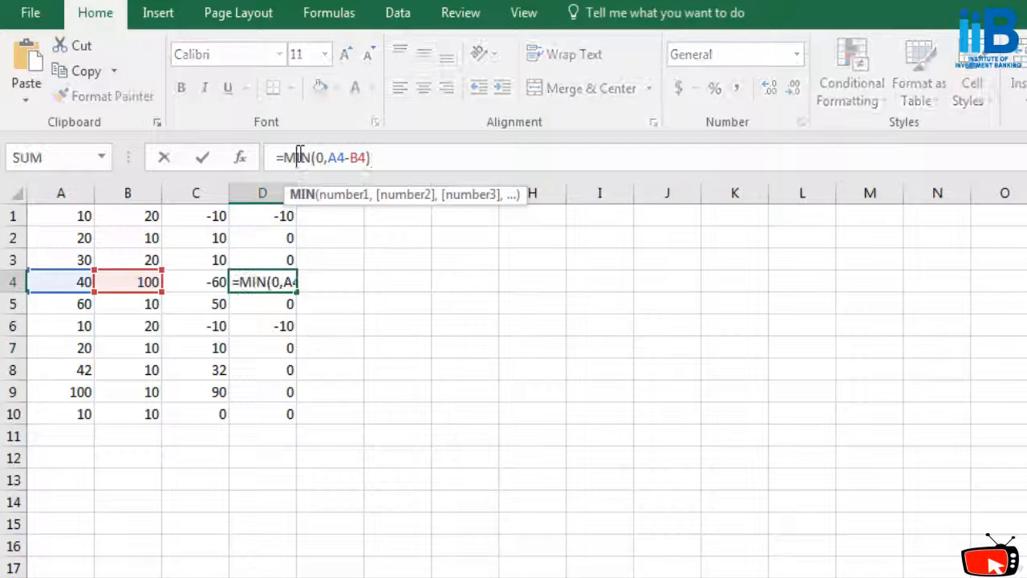
Replace the formula in cell D1 with =MAX(0,A1-B1)
left_click(274, 220)
type("=MAX")
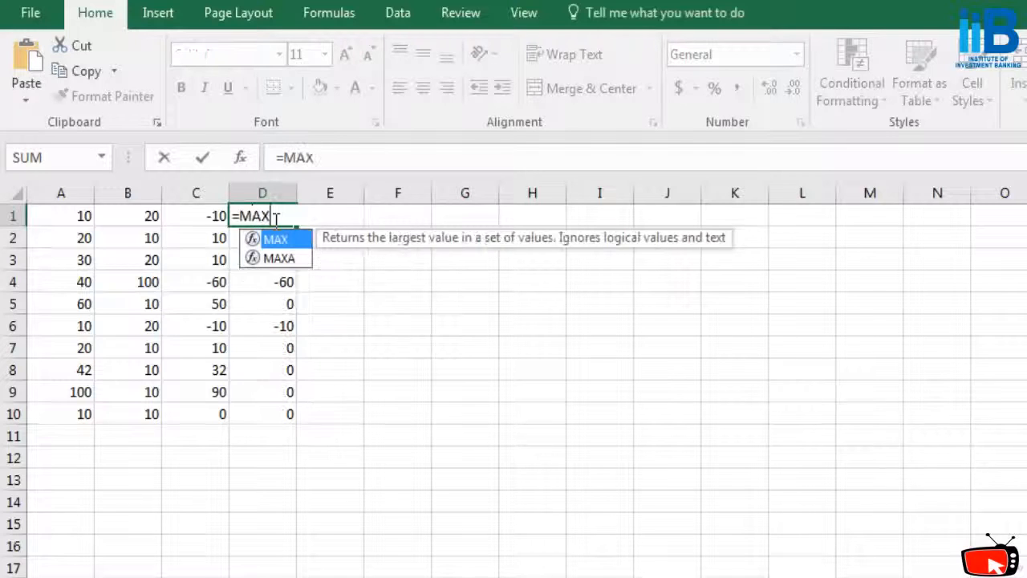
type("(0,A")
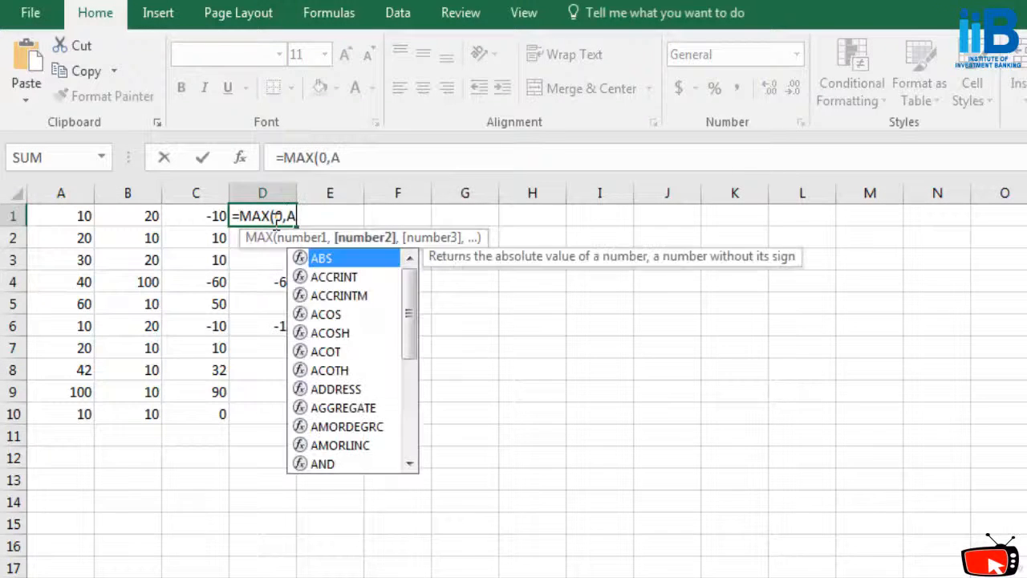
type("1-B1")
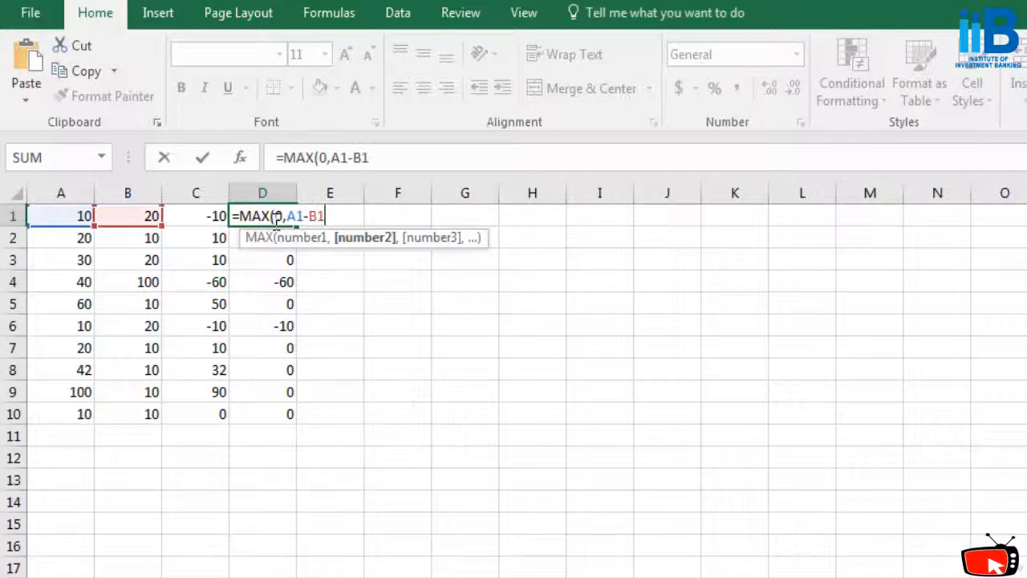
type(")")
key("Return")
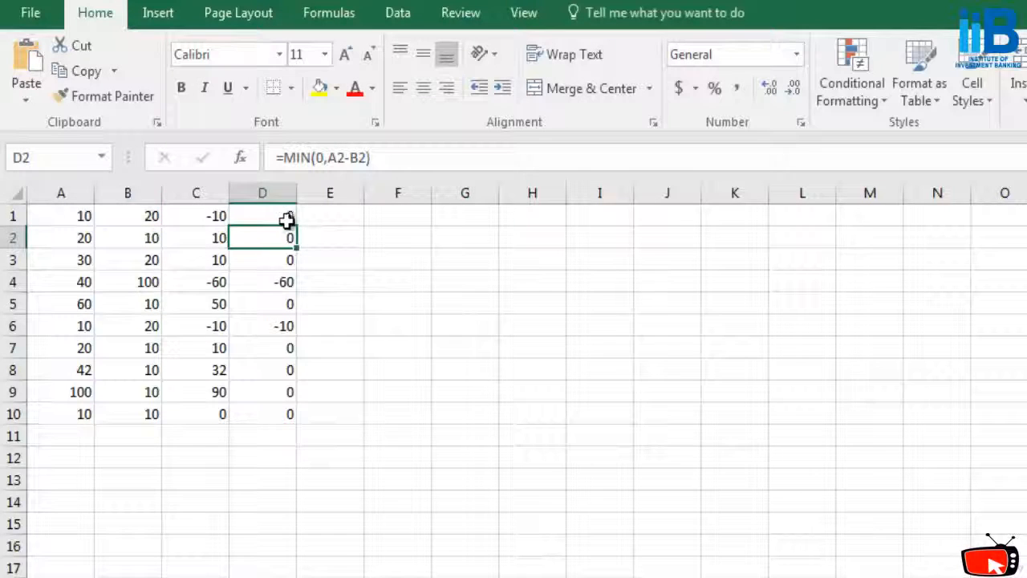
Fill the MAX formula from D1 down through D10
left_click(287, 222)
left_click_drag(295, 225, 295, 415)
left_click(300, 225)
left_click(276, 217)
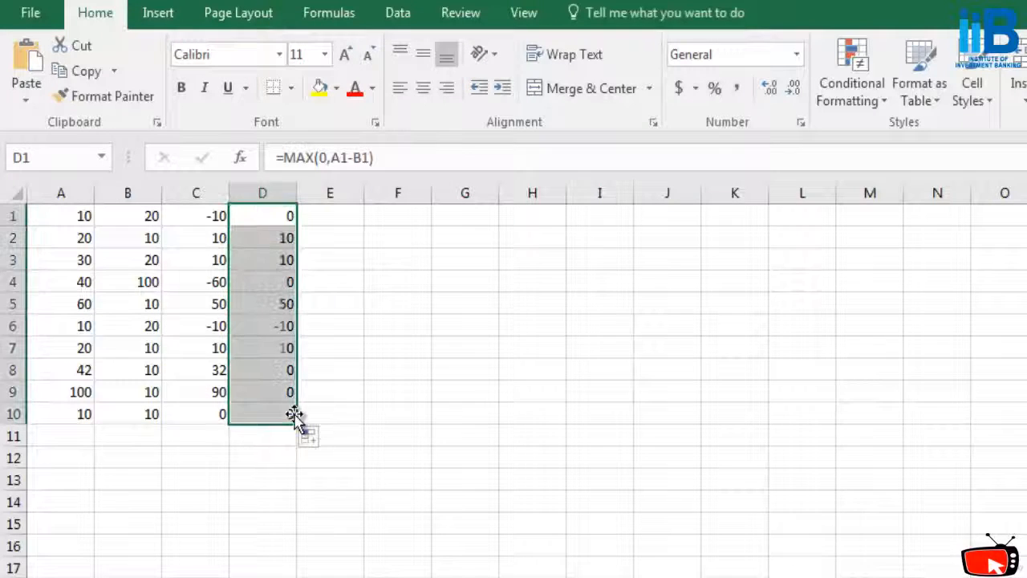
left_click(507, 406)
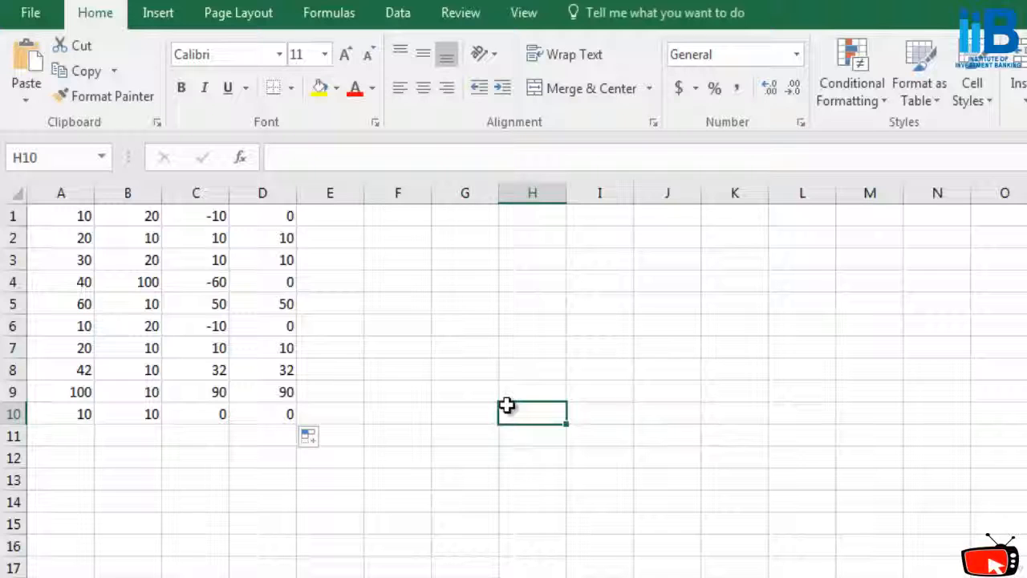
Enter =RAND() in cell F1 and fill it down through F9
left_click(408, 215)
type("=rand()")
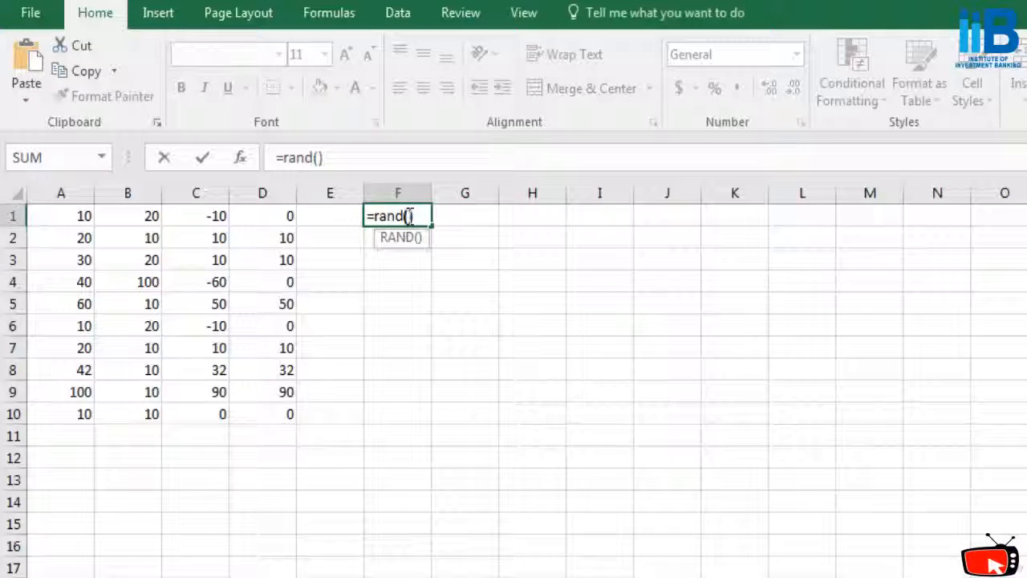
key("Return")
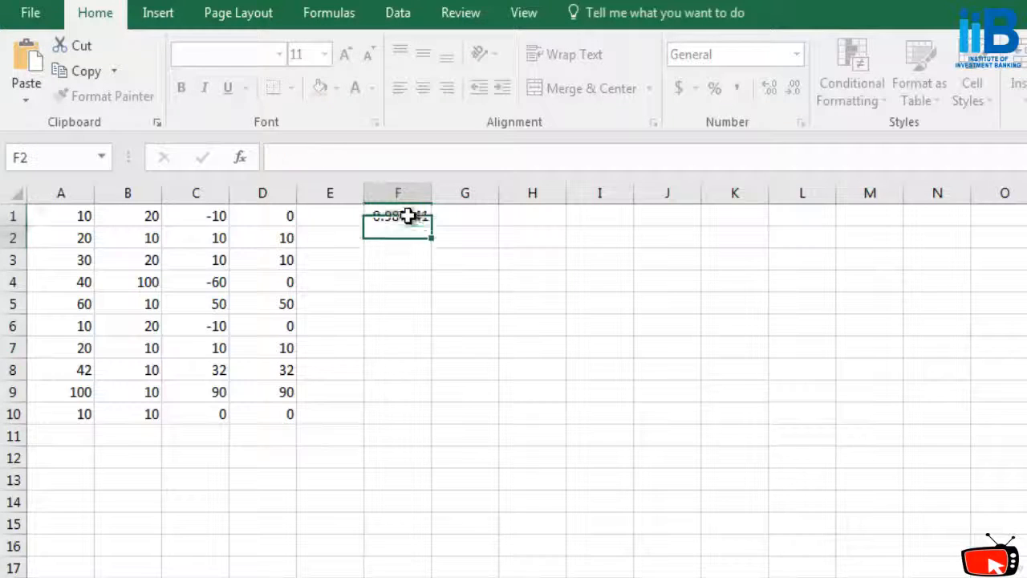
left_click(411, 220)
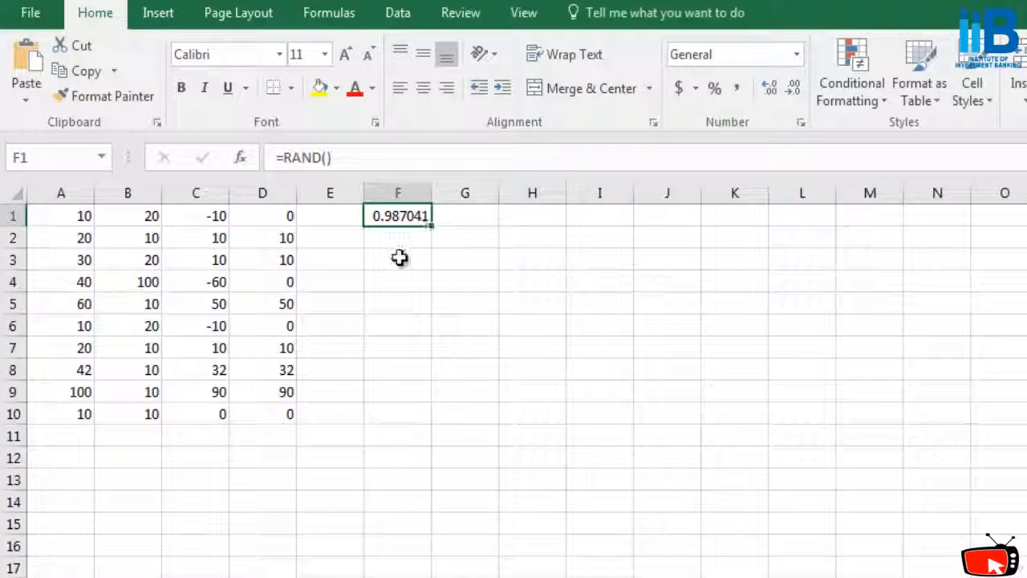
left_click(399, 255)
left_click(425, 218)
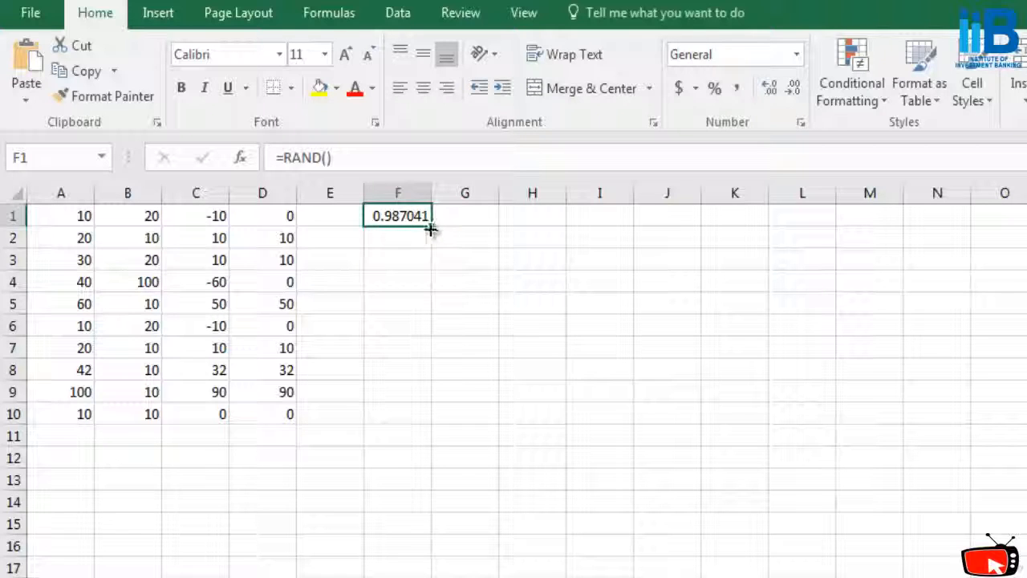
left_click_drag(431, 230, 448, 392)
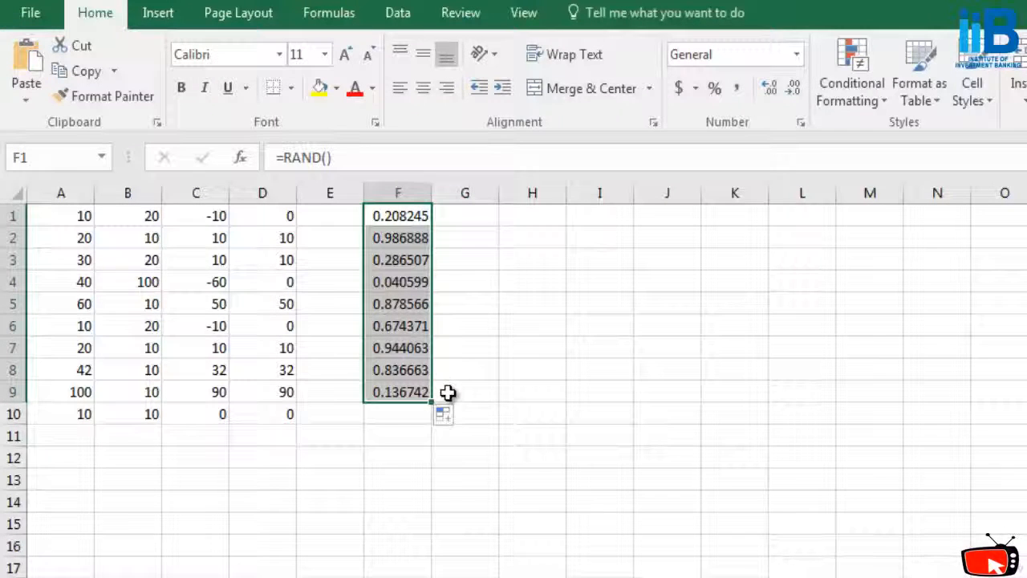
Check the RAND formulas in column F and refill the formula from F1 down through F10
left_click(403, 258)
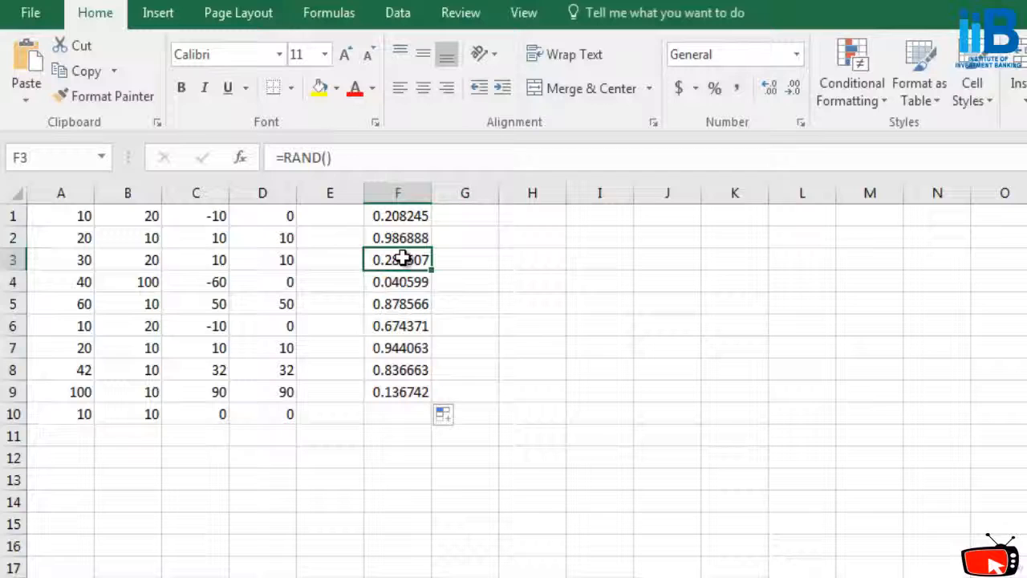
left_click(405, 218)
left_click(406, 238)
left_click(407, 275)
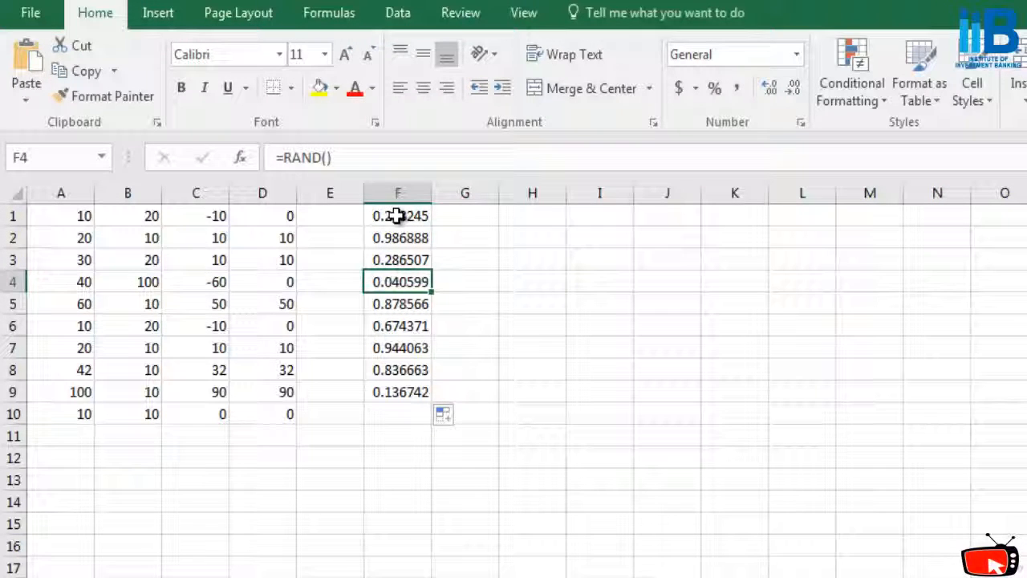
left_click(399, 216)
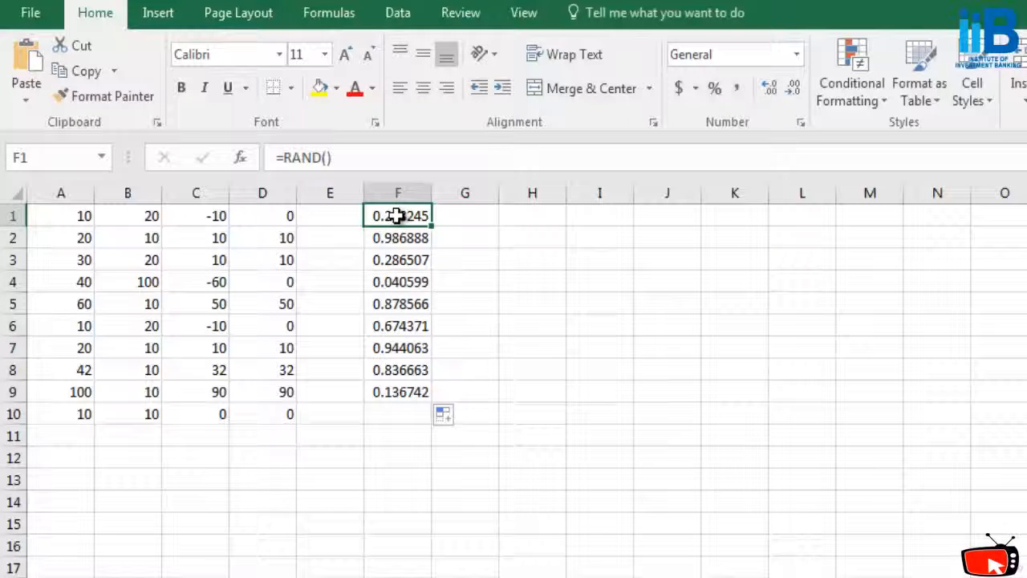
left_click(420, 457)
left_click(401, 219)
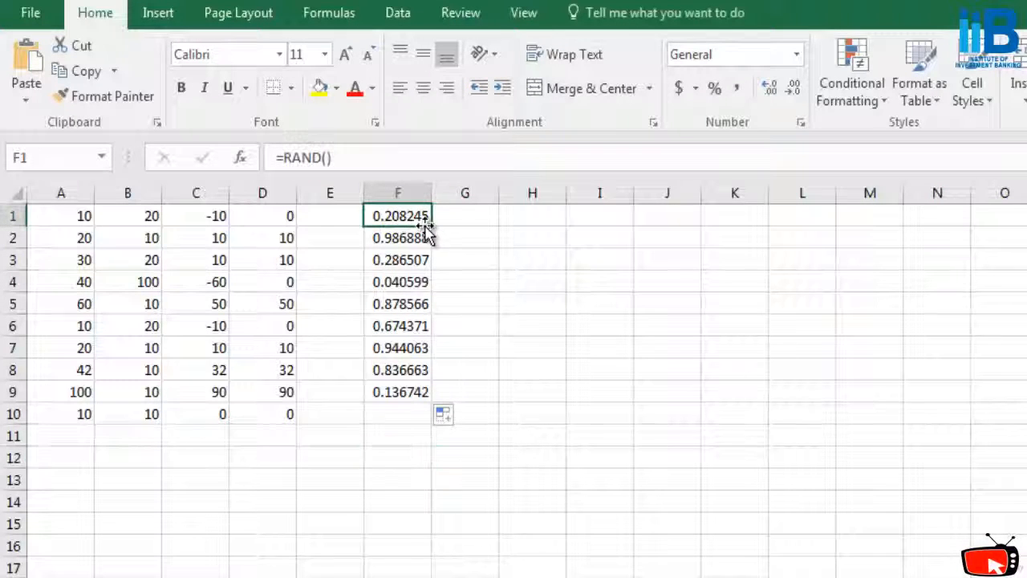
left_click_drag(432, 227, 425, 417)
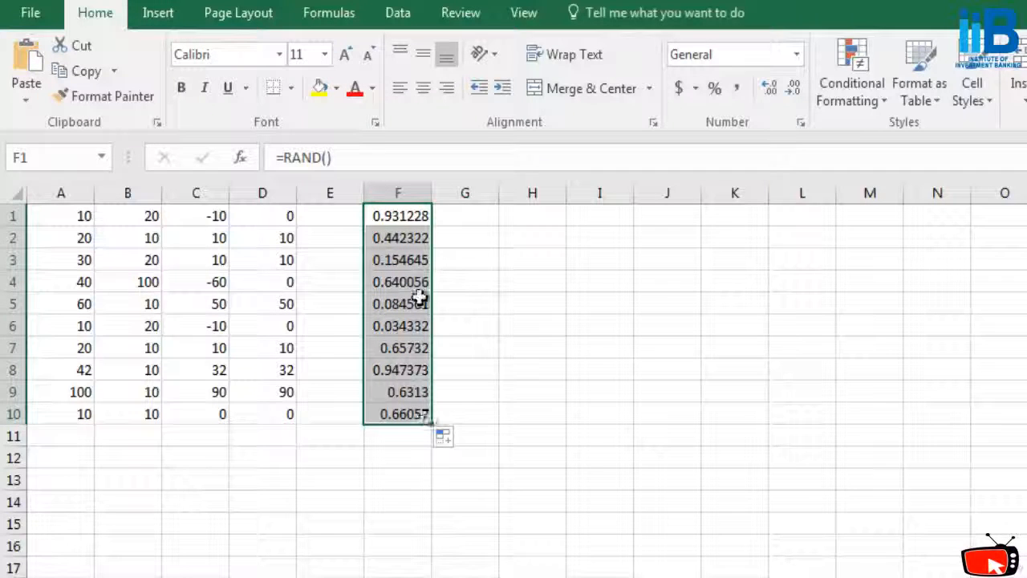
left_click(481, 251)
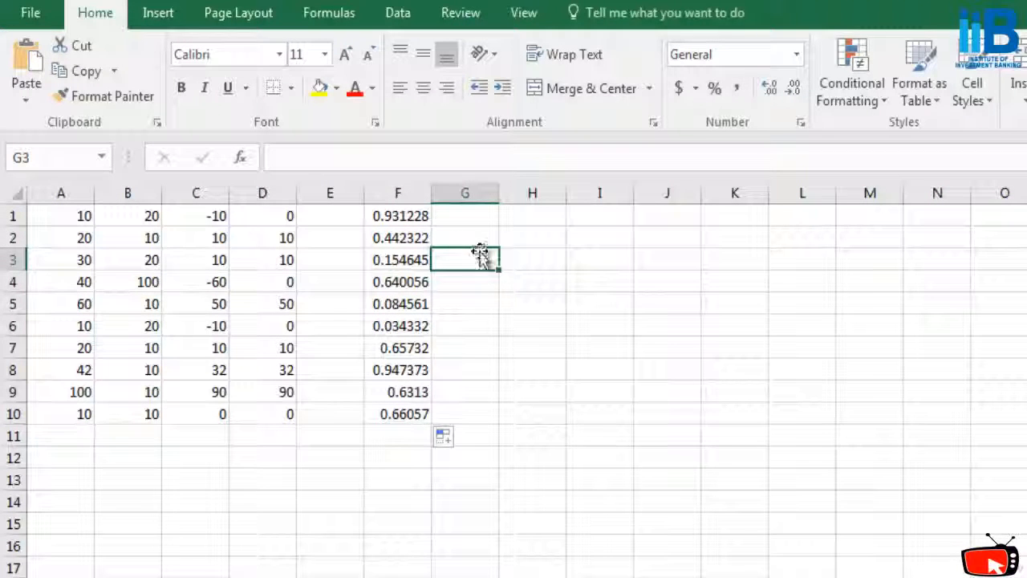
Copy column F, paste it into column H as values only, and compare the cell contents of both columns
left_click(404, 216)
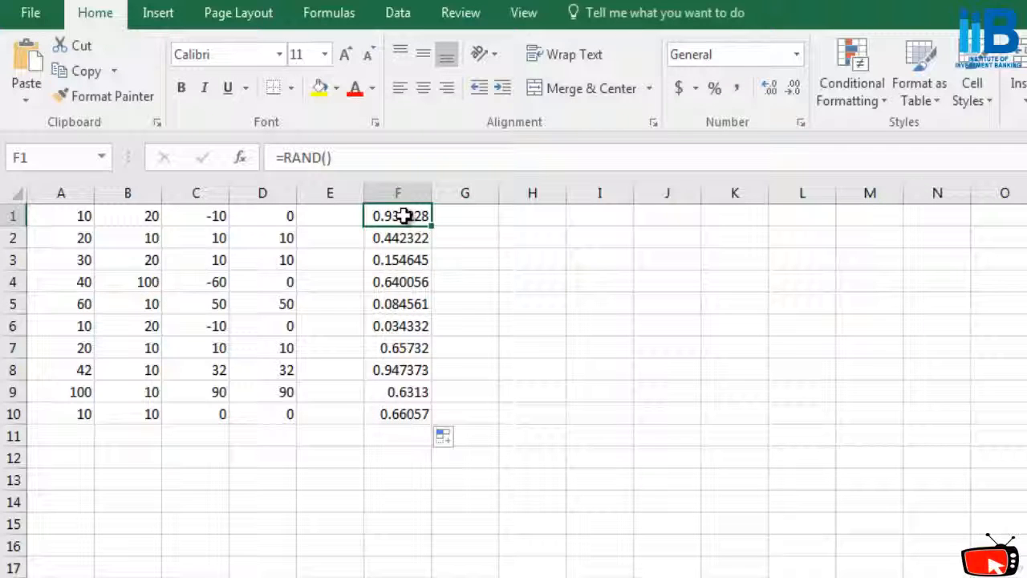
left_click(400, 234)
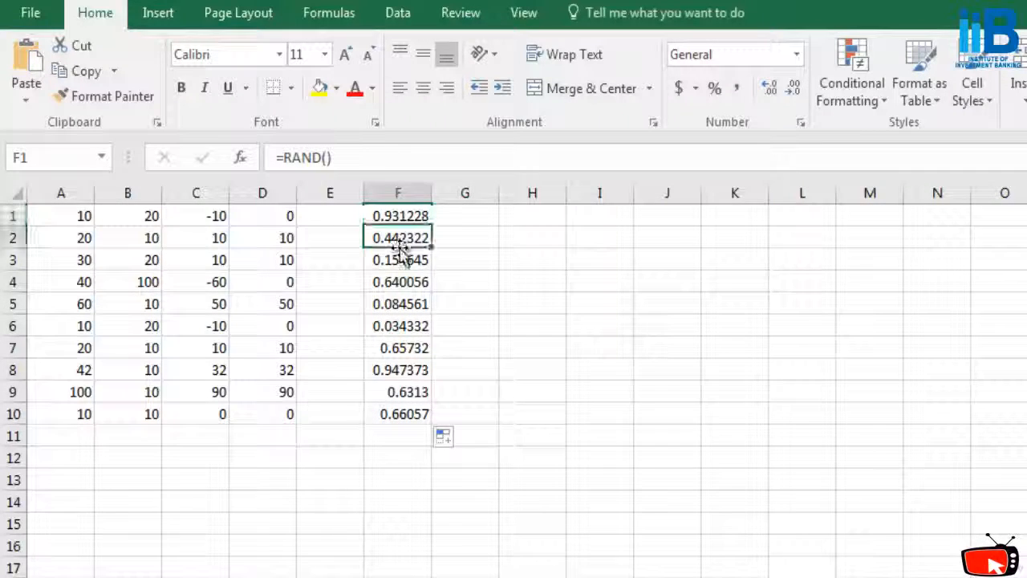
left_click(404, 194)
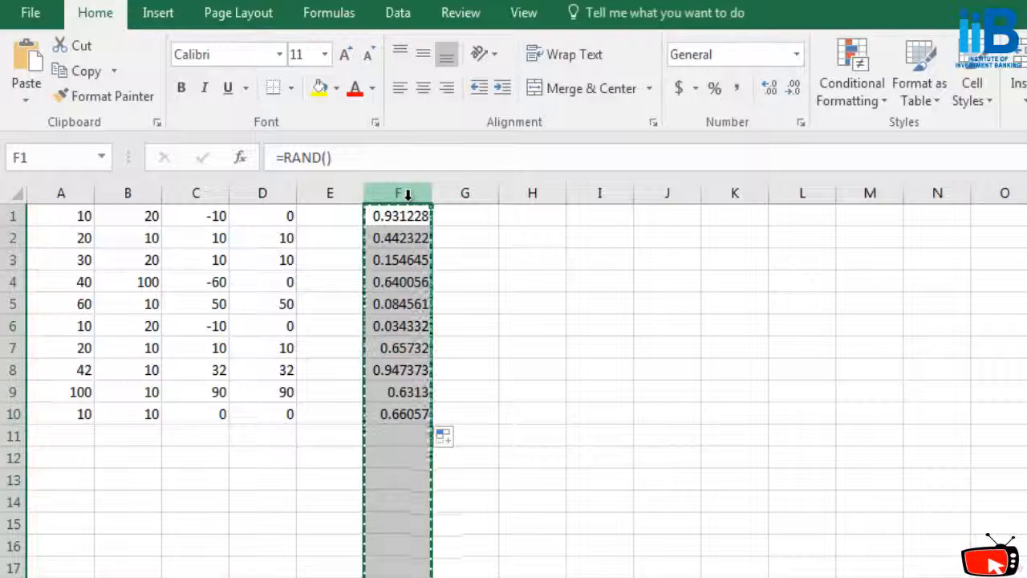
left_click(535, 186)
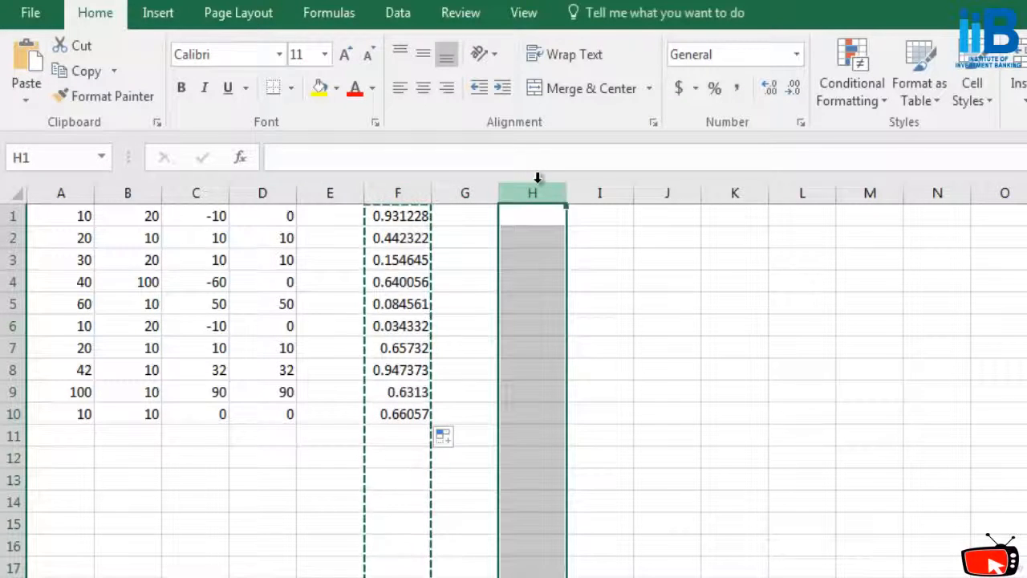
key("ctrl+v")
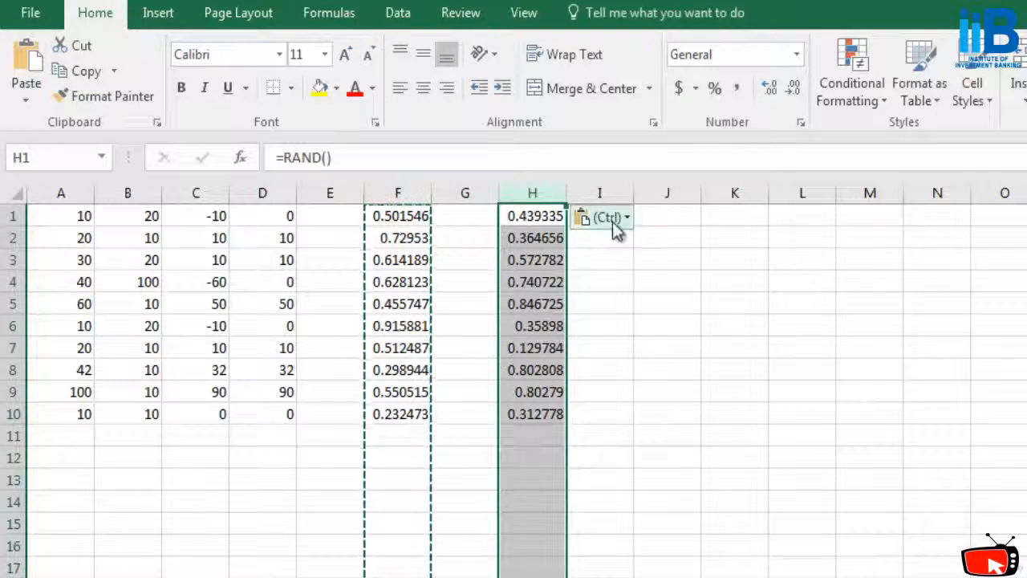
left_click(612, 222)
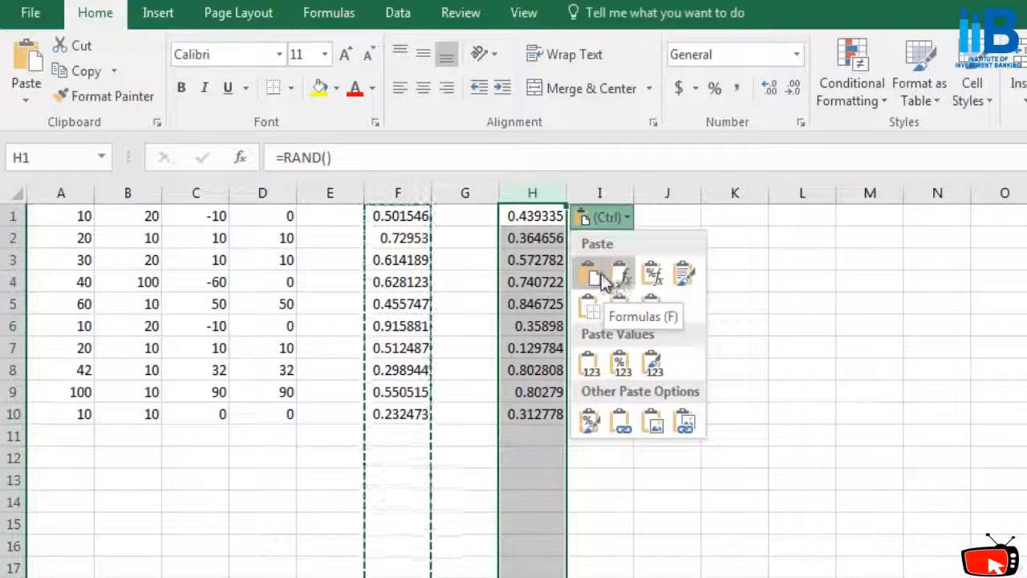
left_click(596, 364)
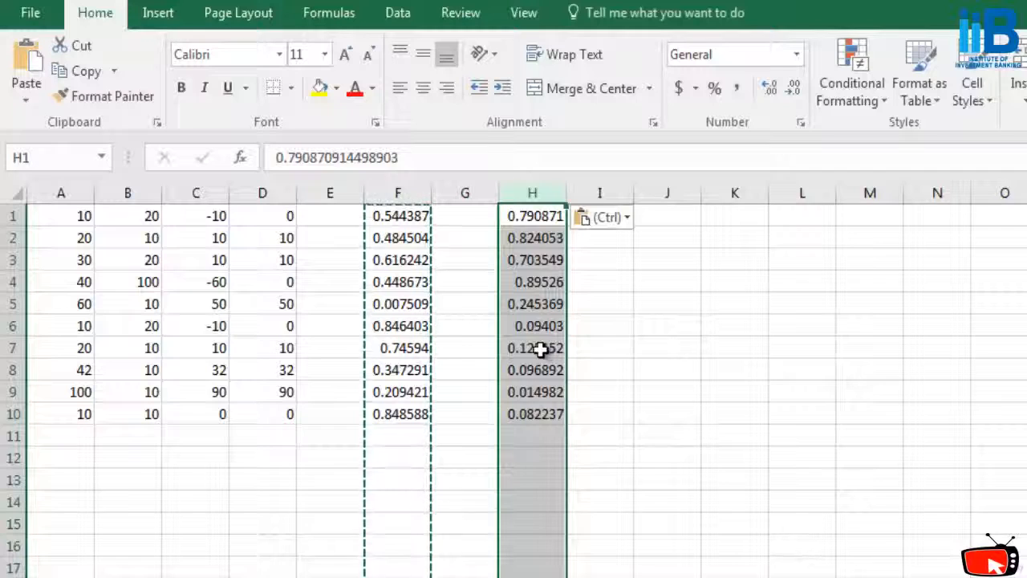
left_click(541, 349)
left_click(404, 212)
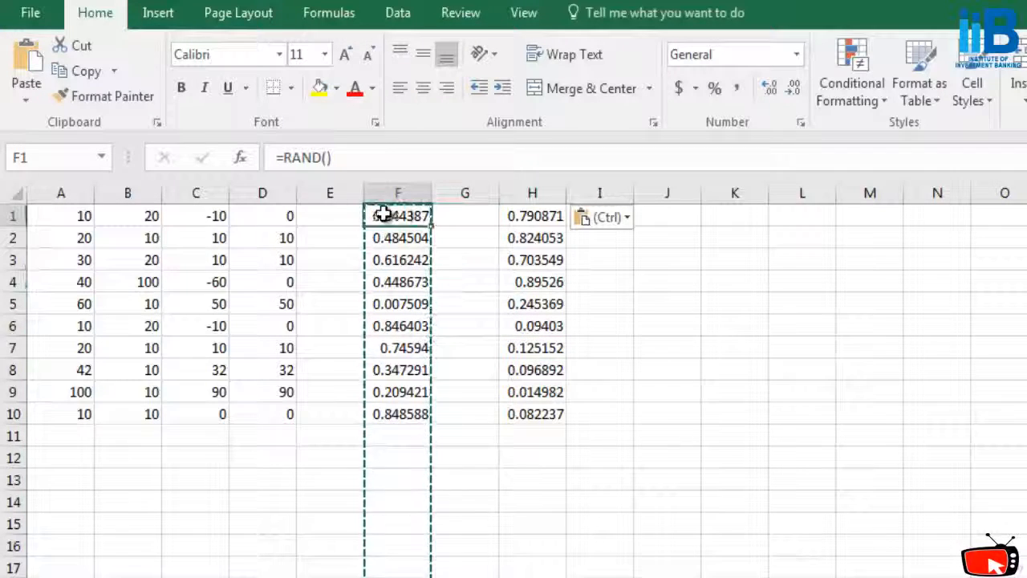
left_click(533, 282)
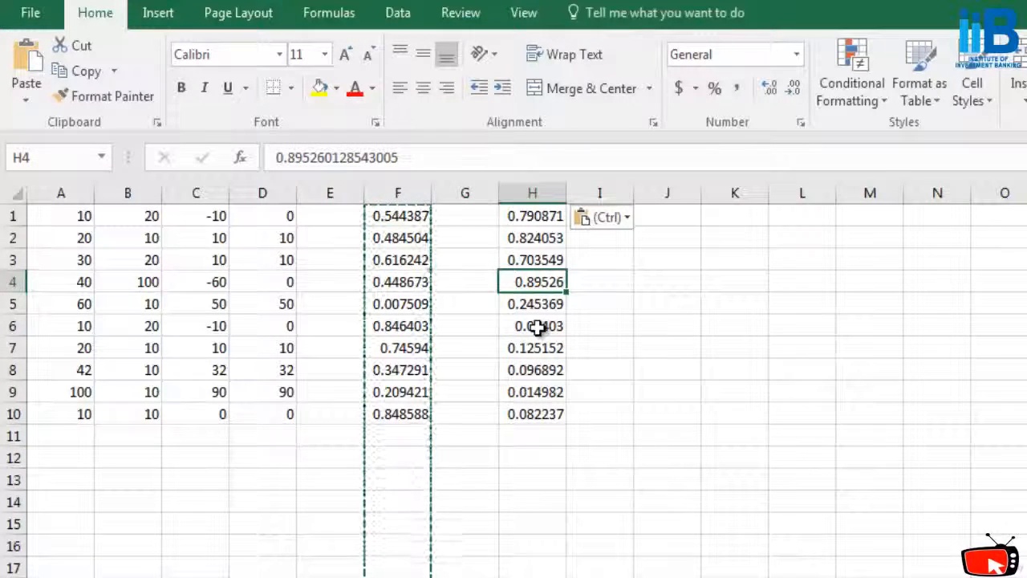
left_click(537, 326)
left_click(535, 281)
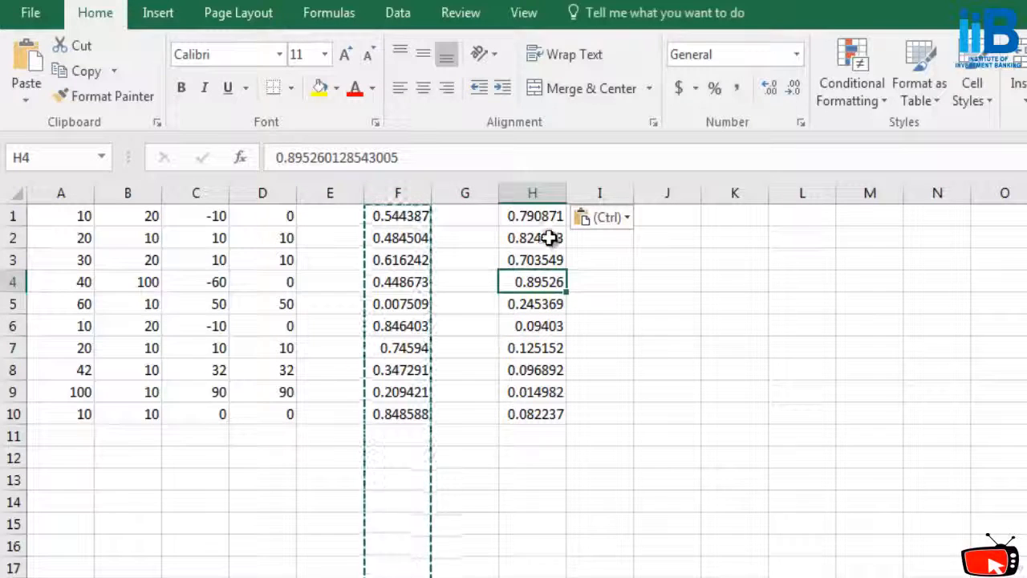
Adjust the width of column H by autofitting, narrowing and autofitting it again, and cancel the copy selection on column F
left_click(659, 393)
double_click(566, 193)
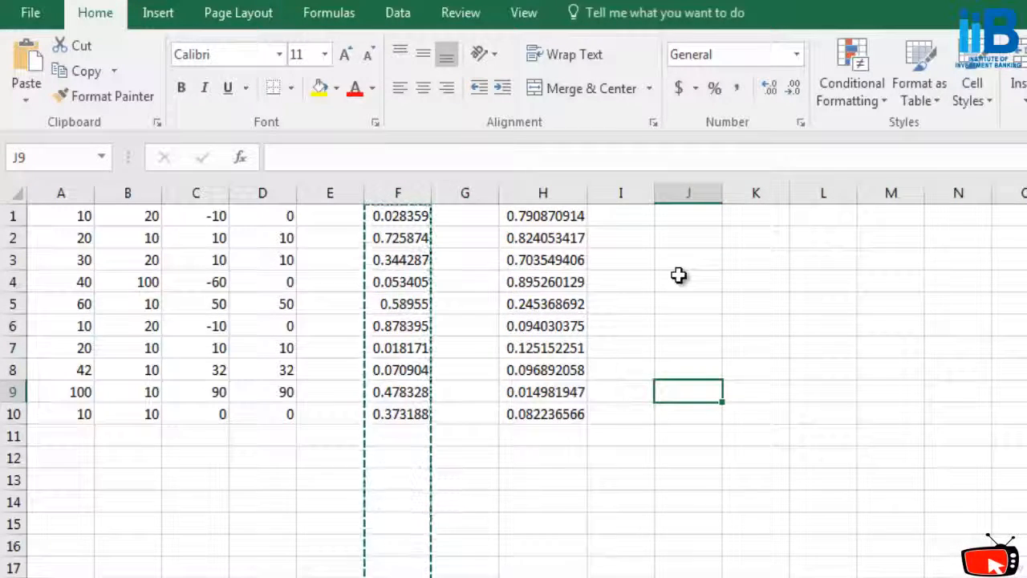
left_click(679, 275)
double_click(591, 192)
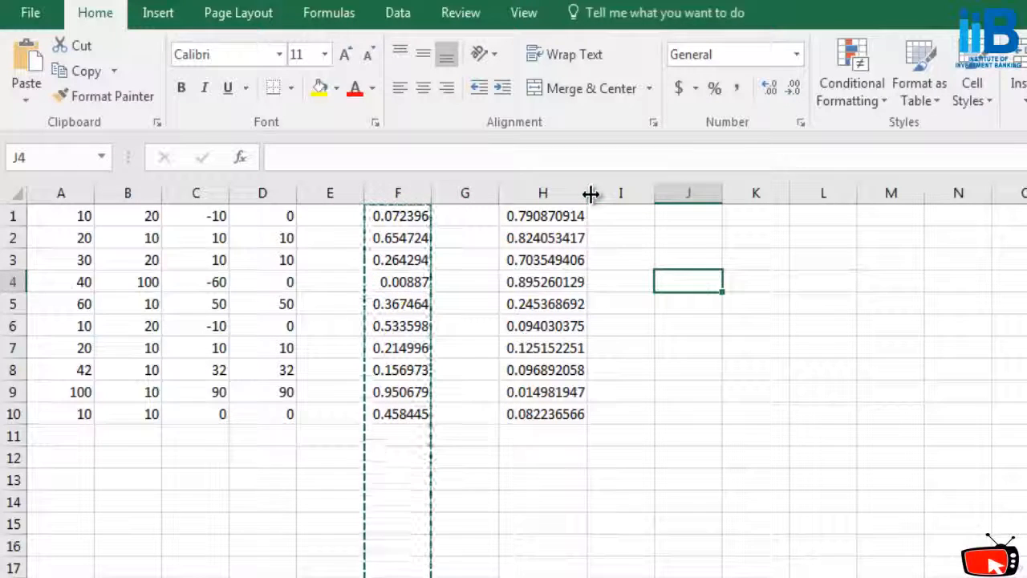
left_click_drag(589, 193, 557, 192)
left_click(695, 238)
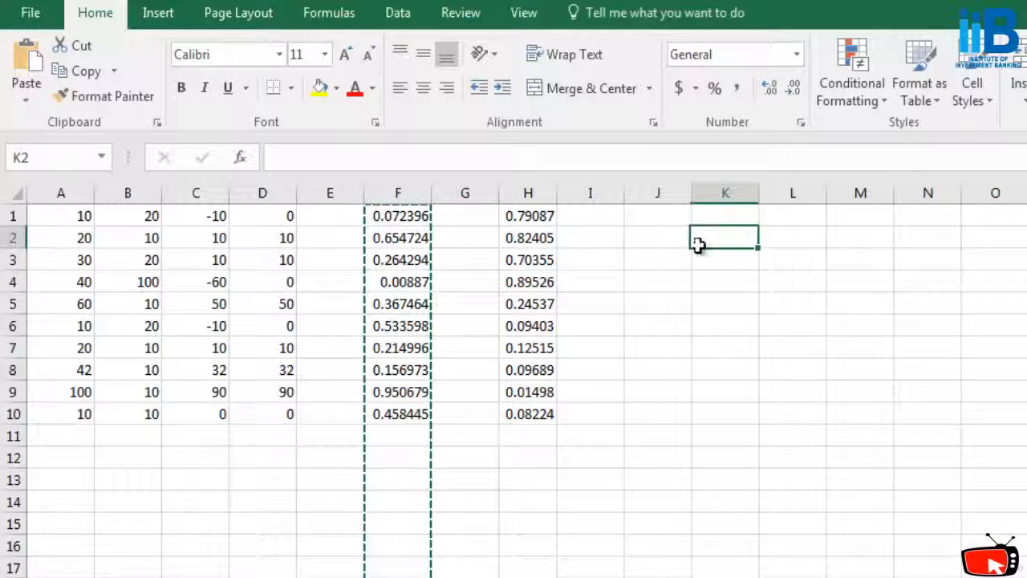
double_click(555, 189)
left_click(610, 260)
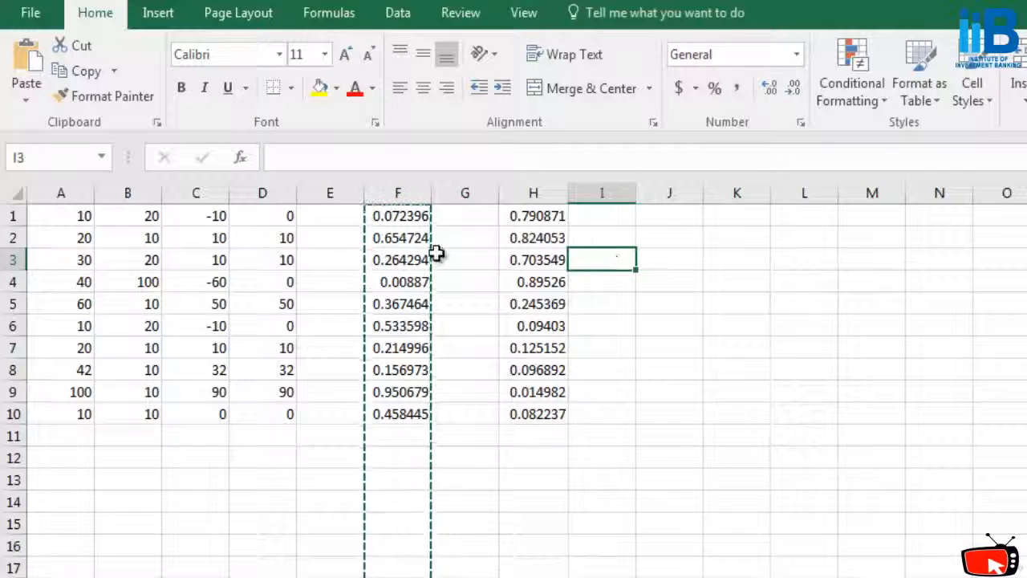
left_click(467, 213)
key("Escape")
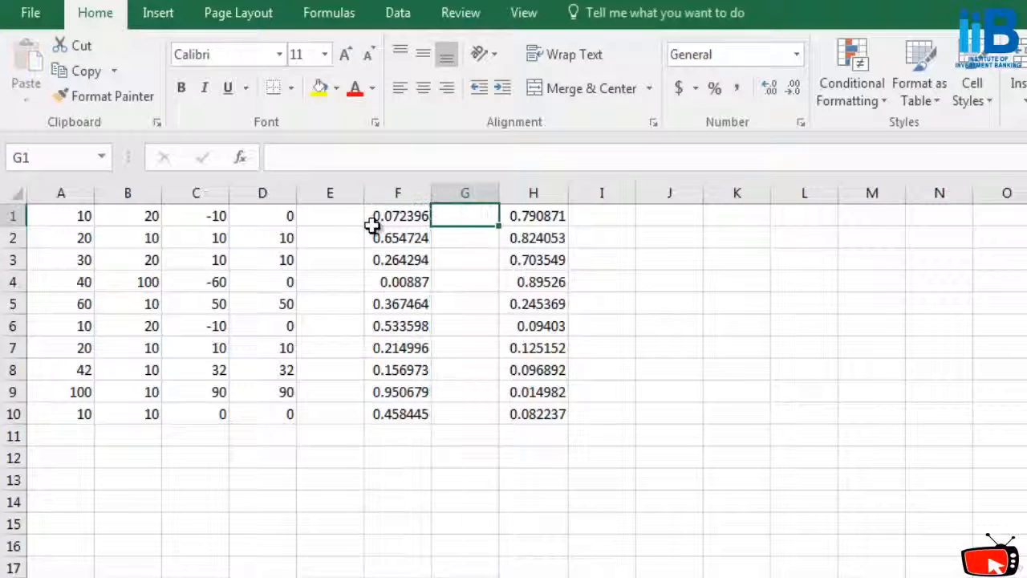